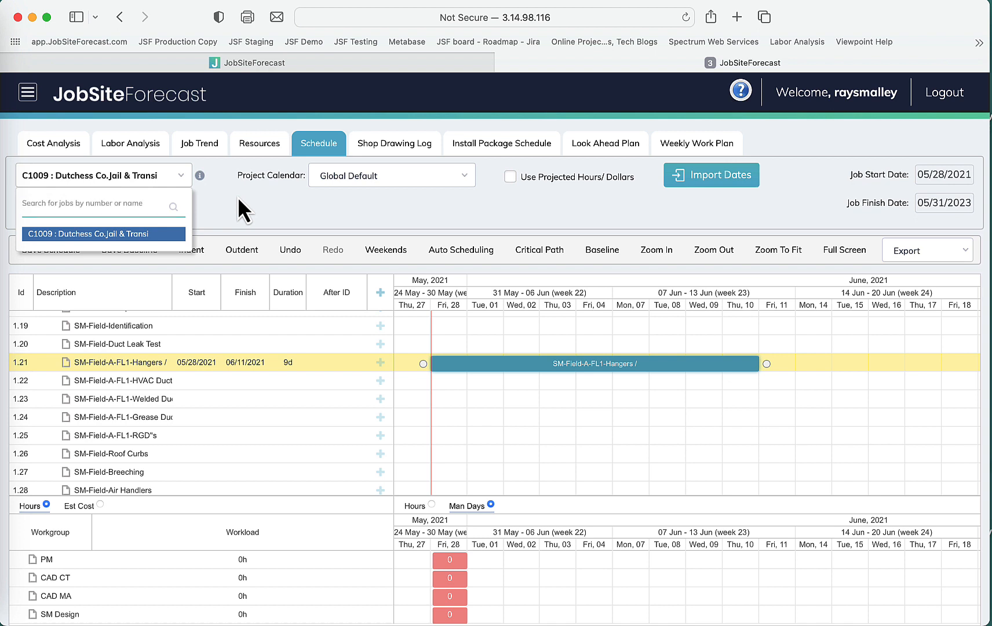
{"action": "left_click", "coordinate": [238, 196]}
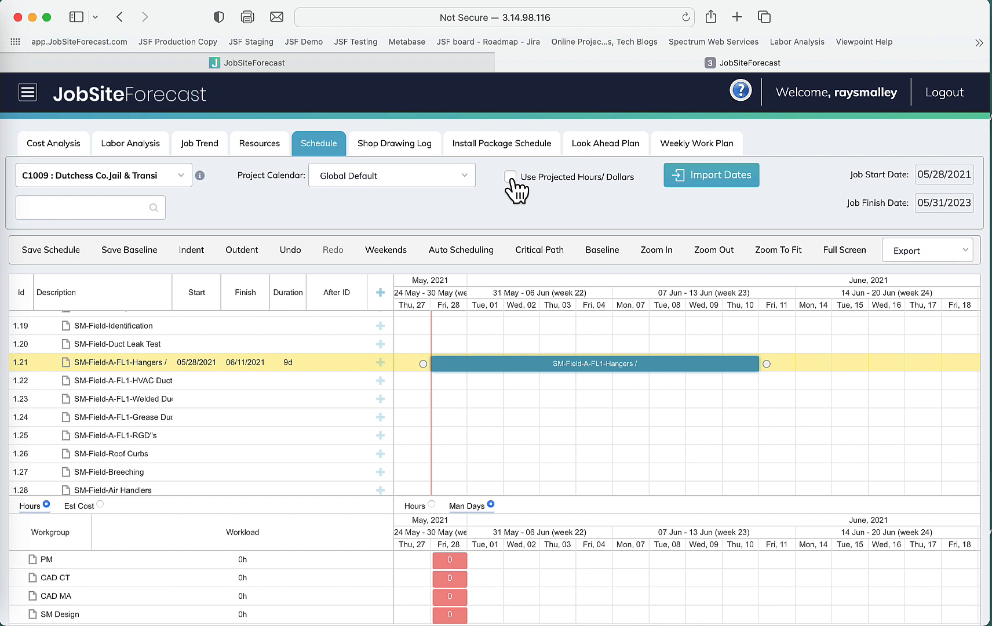
{"action": "left_click", "coordinate": [464, 177]}
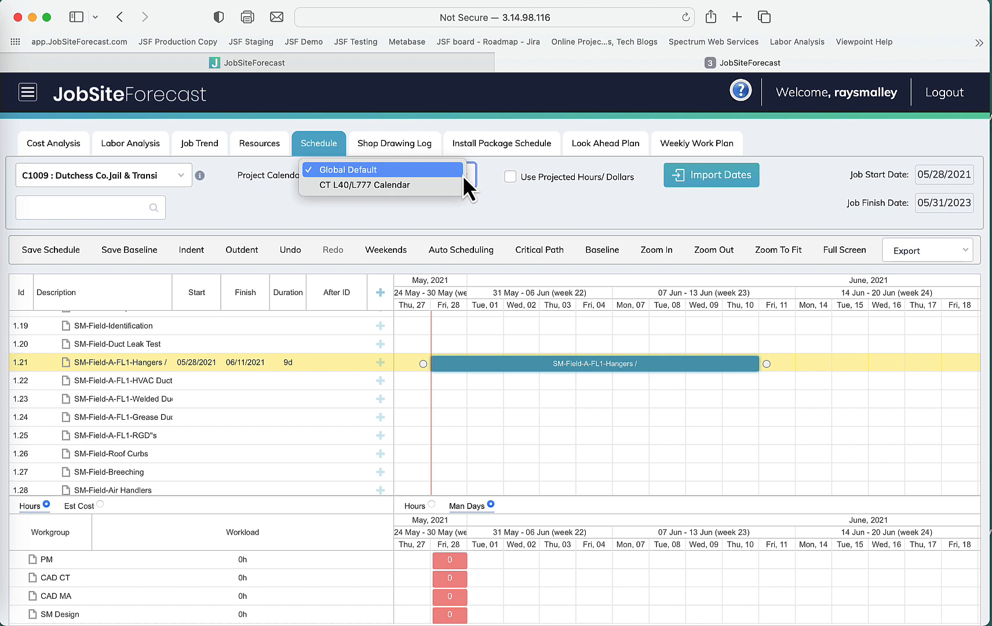
{"action": "left_click", "coordinate": [496, 195]}
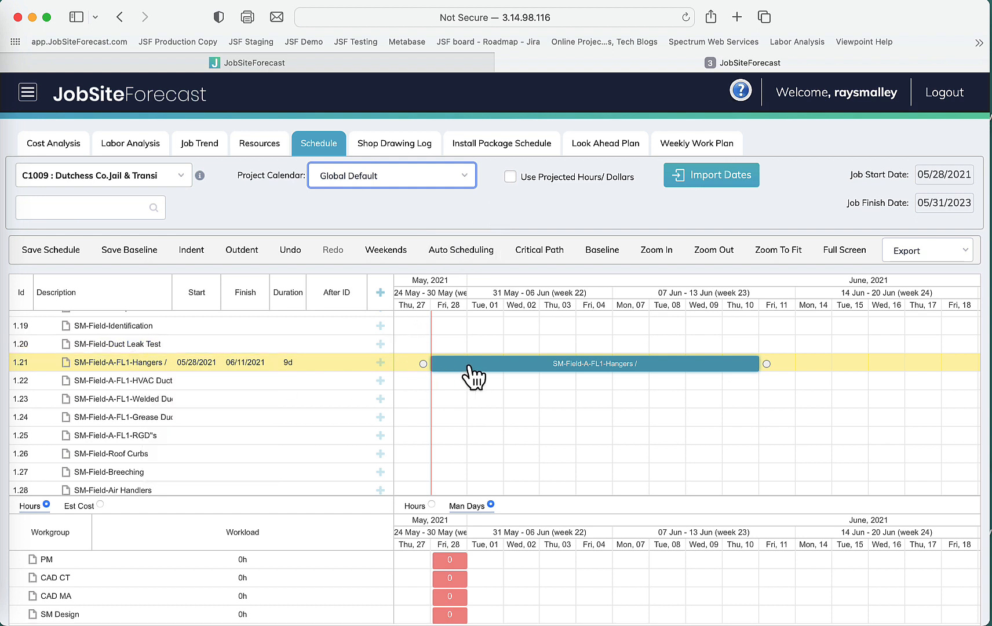
Open the SM-Field-A-FL1-HVAC Duct task and set its crew size to 8, then save it.
{"action": "double_click", "coordinate": [127, 380]}
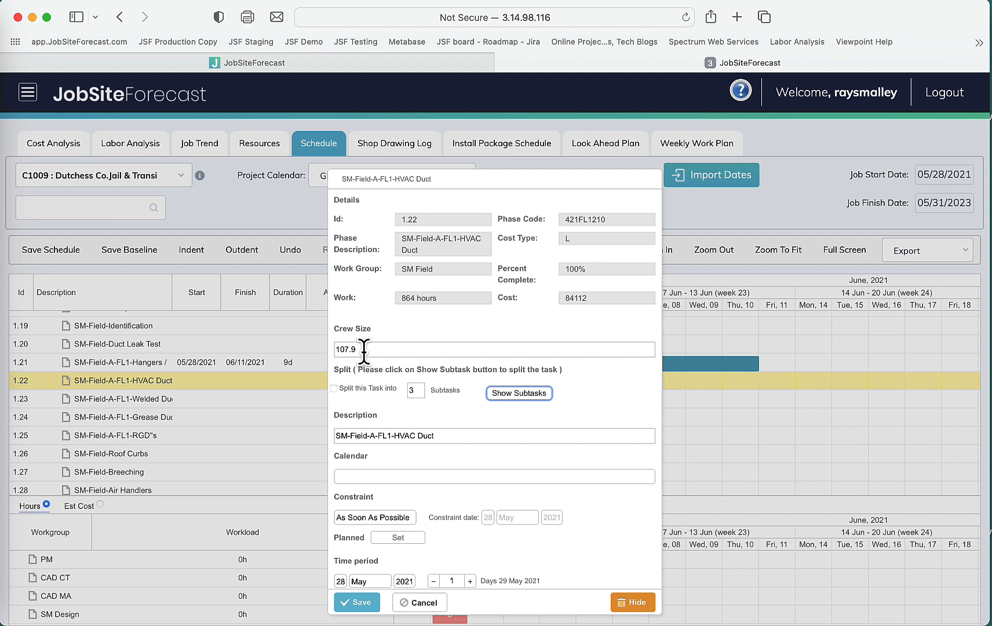
{"action": "left_click_drag", "start_coordinate": [364, 349], "coordinate": [330, 349]}
{"action": "type", "text": "8"}
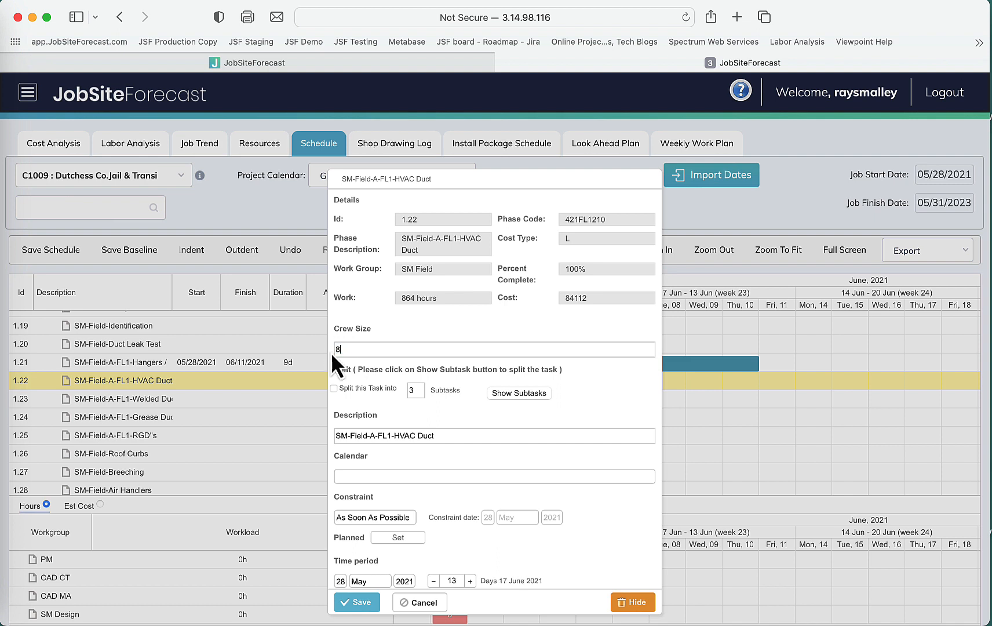
{"action": "key", "text": "Tab"}
{"action": "left_click", "coordinate": [408, 477]}
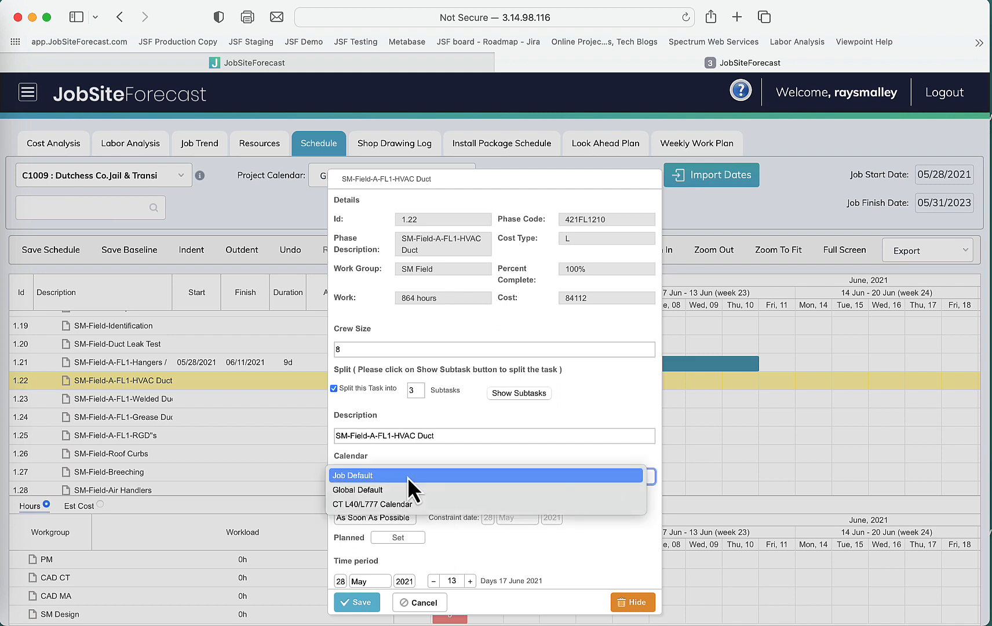
{"action": "left_click", "coordinate": [426, 455]}
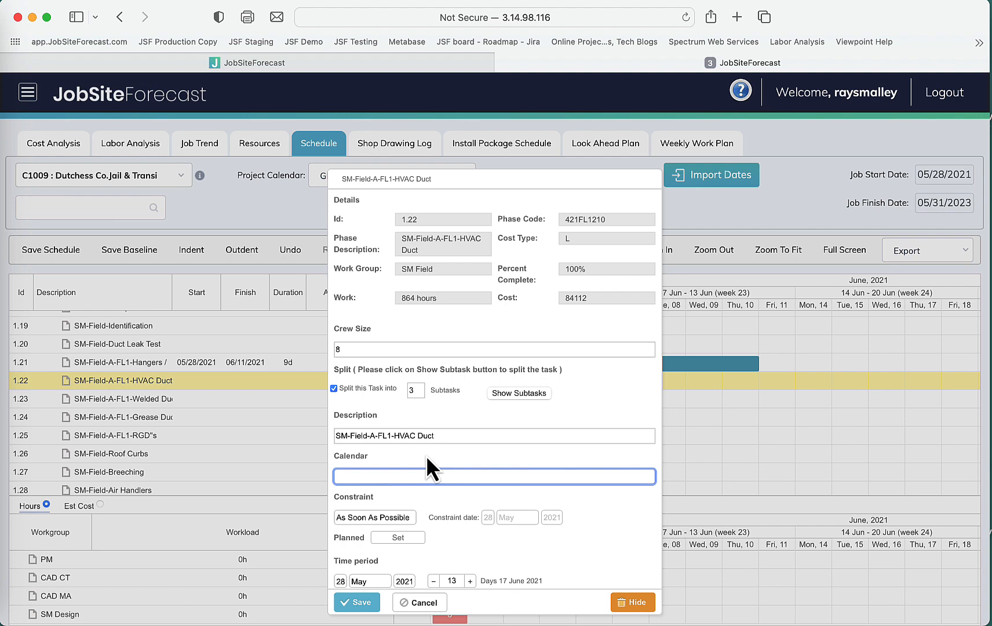
{"action": "left_click", "coordinate": [367, 603]}
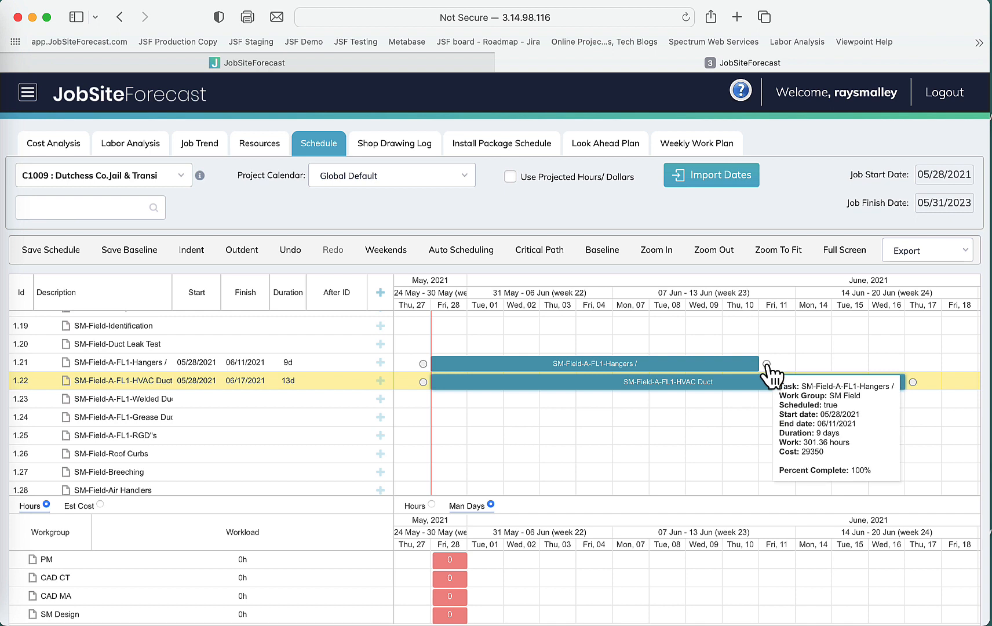
Link the HVAC Duct task to follow the Hangers task and turn on Auto Scheduling.
{"action": "left_click_drag", "start_coordinate": [764, 364], "coordinate": [423, 383]}
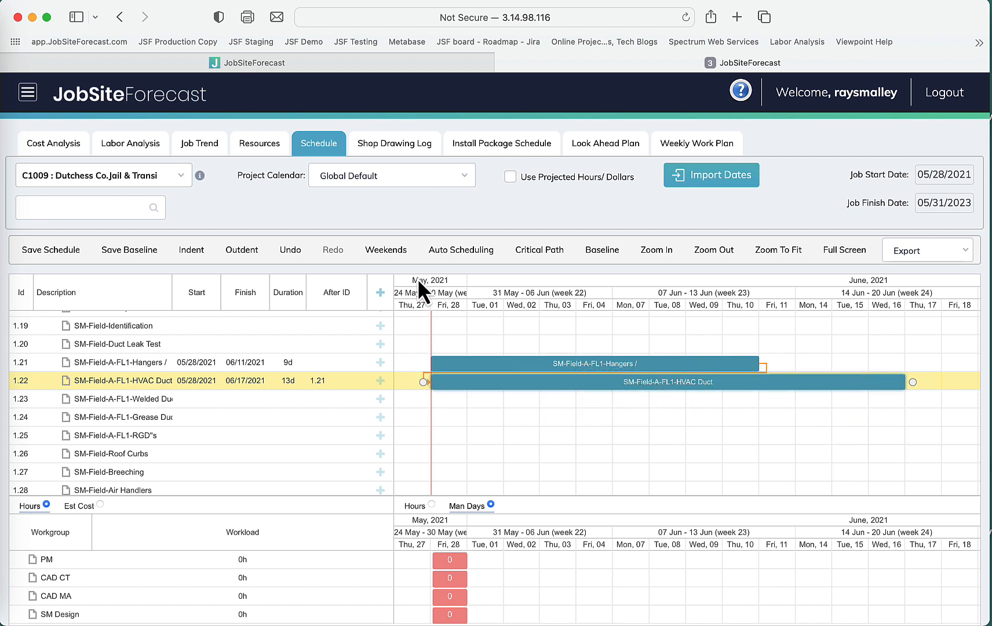
{"action": "left_click", "coordinate": [467, 253]}
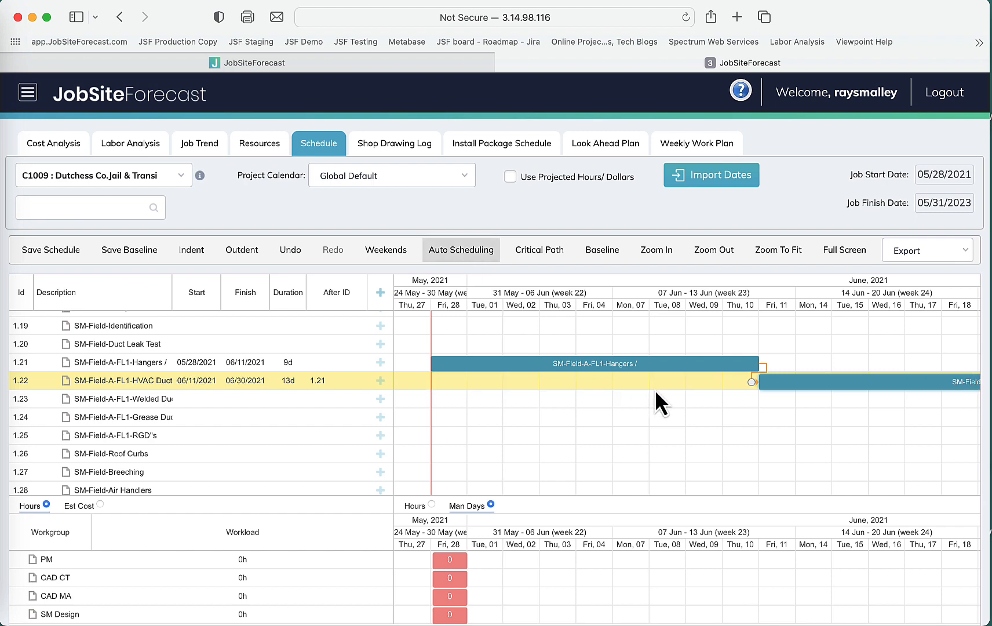
Set the crew size of the SM-Field-A-FL1-Welded Duc task to 1 and save it.
{"action": "mouse_move", "coordinate": [900, 398]}
{"action": "scroll", "coordinate": [900, 398], "scroll_direction": "right", "scroll_amount": 10}
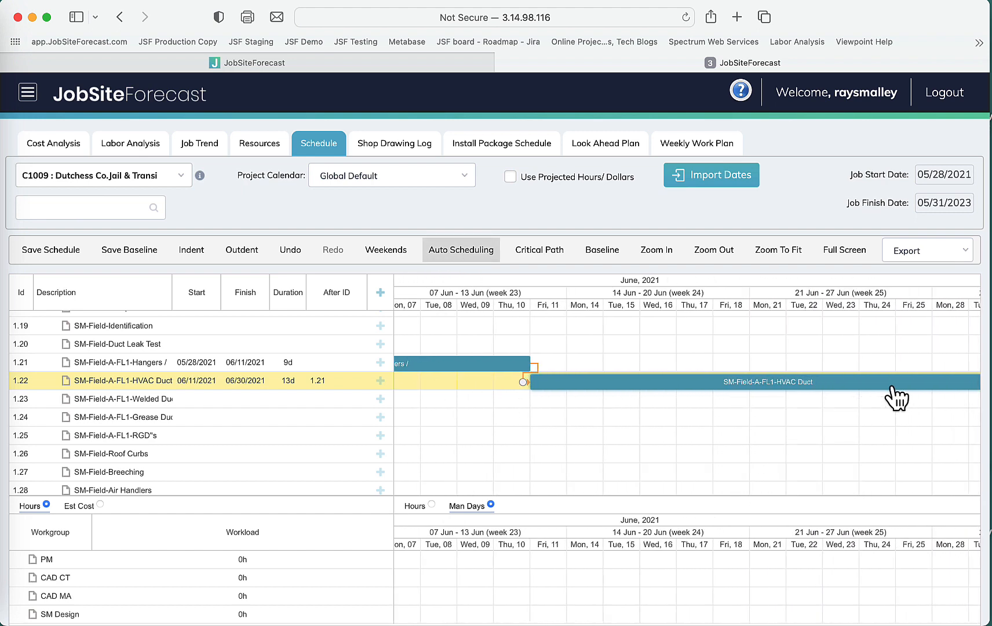
{"action": "scroll", "coordinate": [886, 390], "scroll_direction": "left", "scroll_amount": 2}
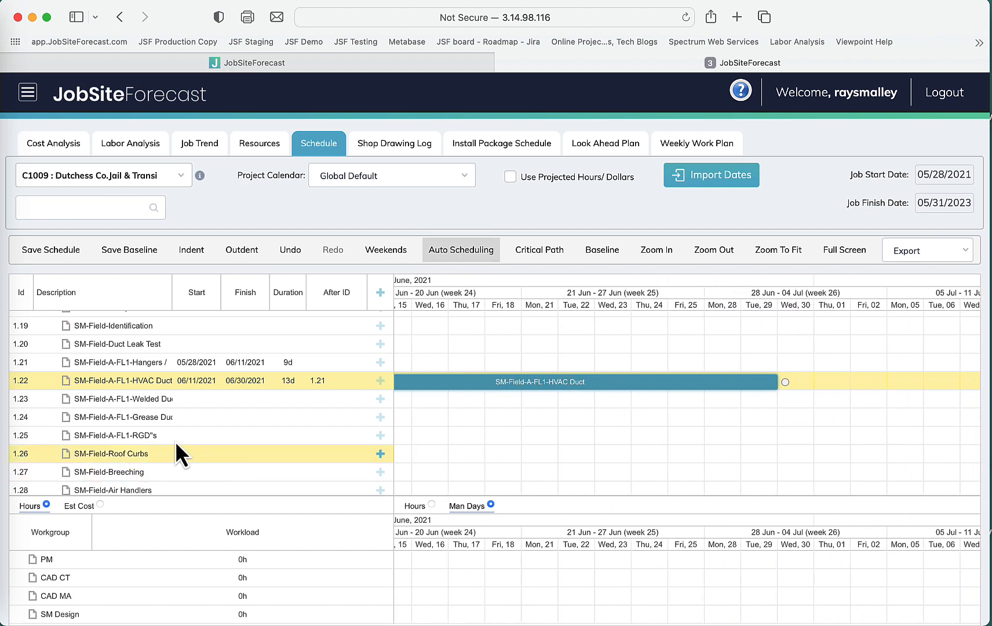
{"action": "double_click", "coordinate": [148, 406]}
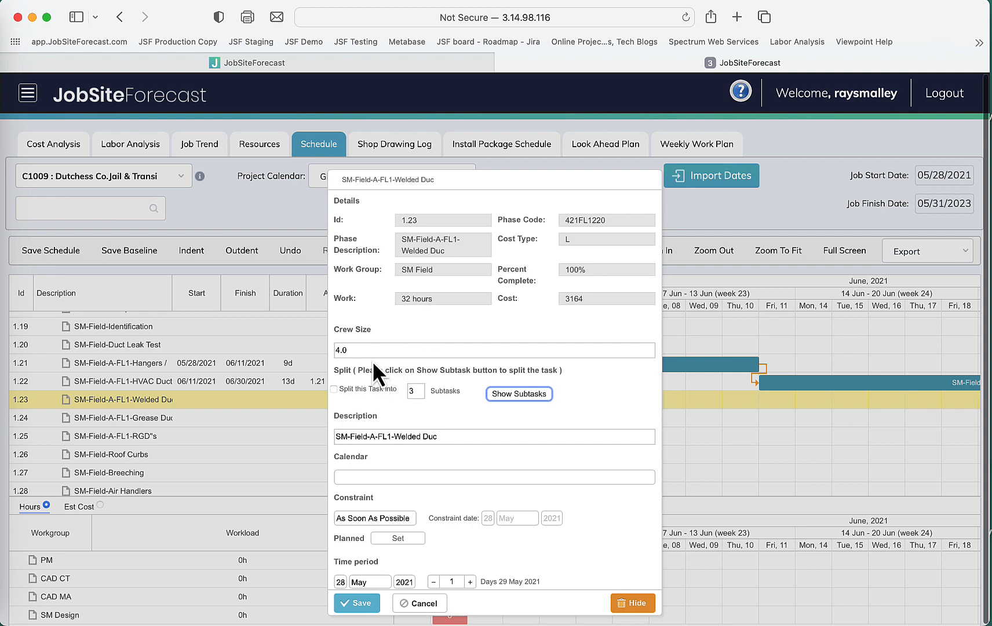
{"action": "left_click_drag", "start_coordinate": [363, 351], "coordinate": [329, 350]}
{"action": "type", "text": "1"}
{"action": "key", "text": "Tab"}
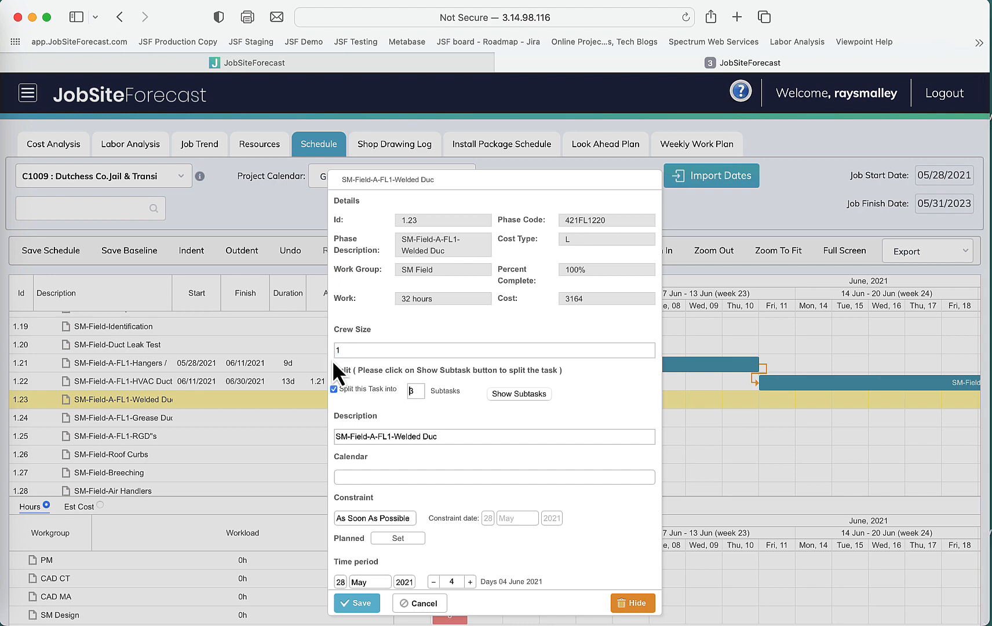
{"action": "left_click", "coordinate": [360, 602]}
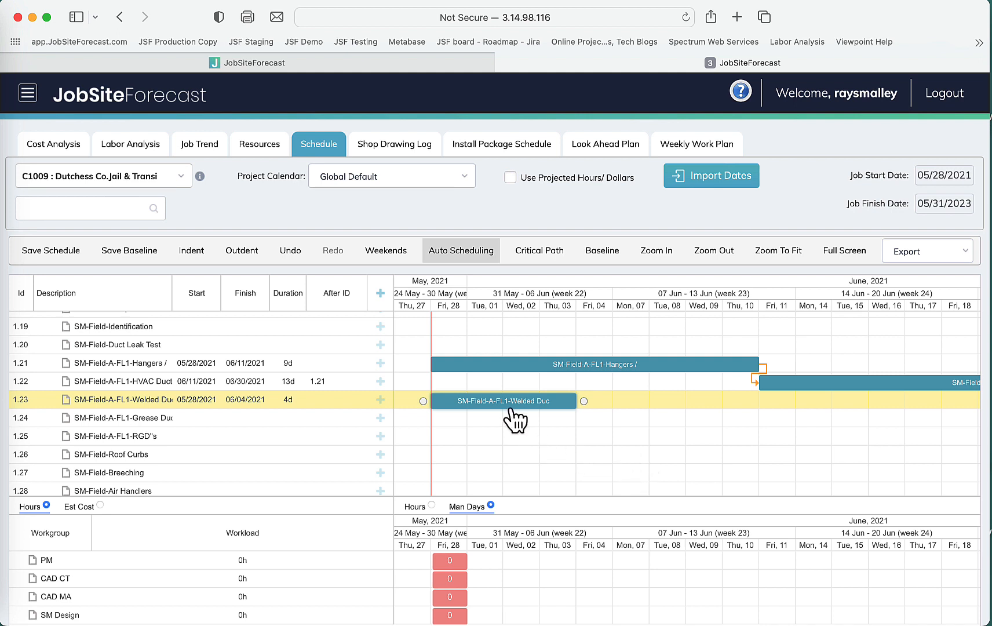
Link the Welded Duc task to start after the Hangers task finishes.
{"action": "mouse_move", "coordinate": [507, 407]}
{"action": "mouse_move", "coordinate": [767, 367]}
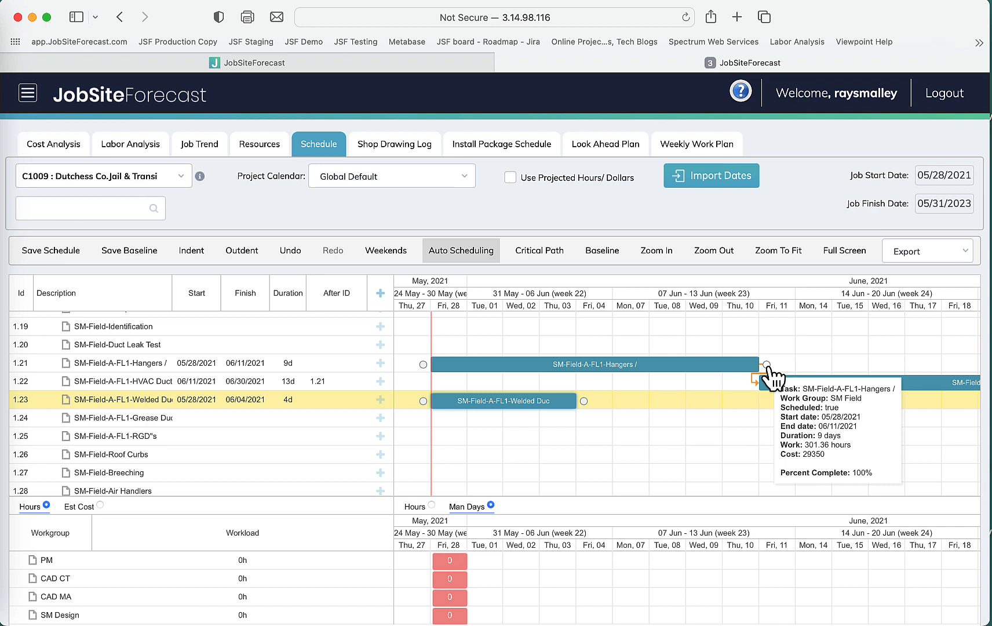
{"action": "left_click_drag", "start_coordinate": [766, 364], "coordinate": [425, 405]}
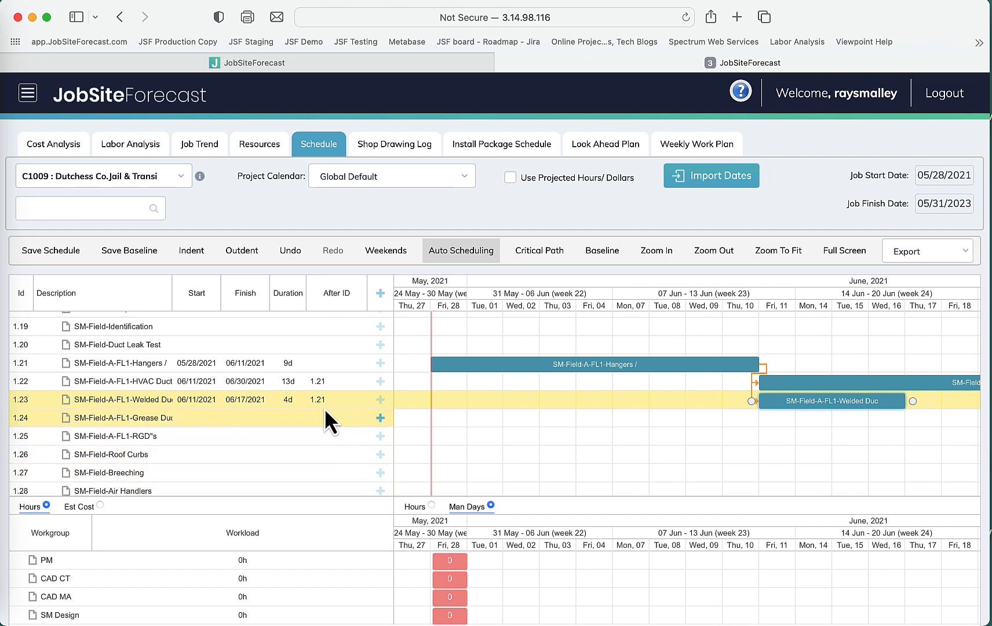
Set the Welded Duc task's After ID to 1.21FS+2d to add a two-day lag.
{"action": "mouse_move", "coordinate": [325, 404]}
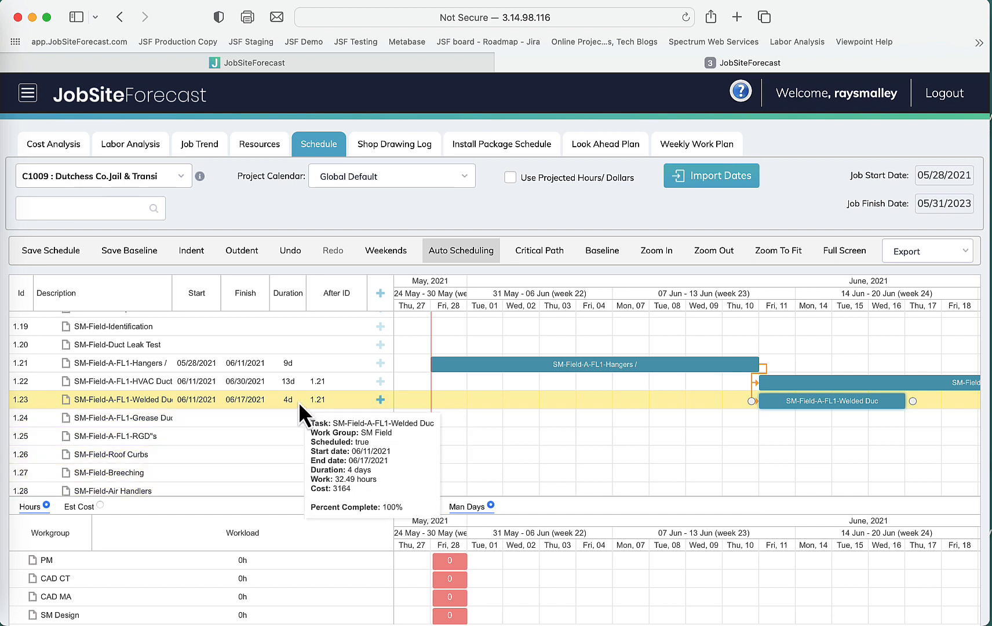
{"action": "left_click", "coordinate": [341, 400]}
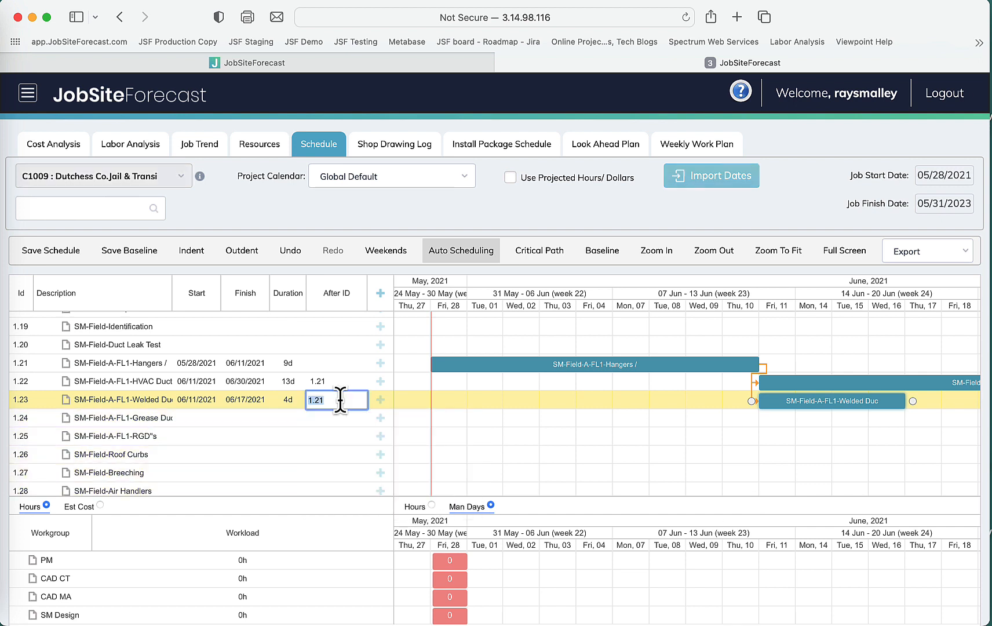
{"action": "left_click", "coordinate": [341, 400]}
{"action": "type", "text": "+"}
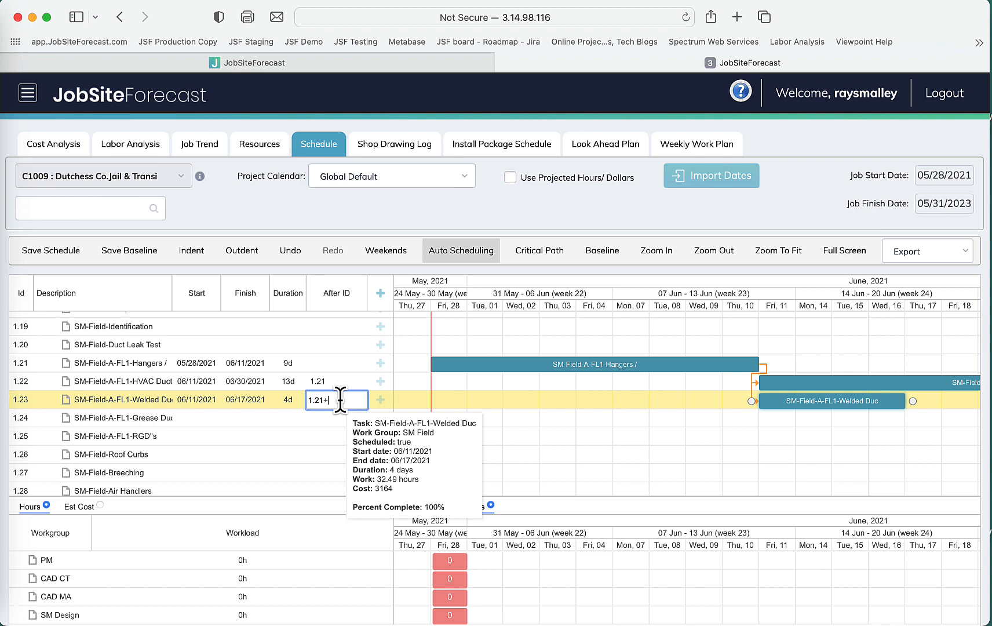
{"action": "key", "text": "BackSpace"}
{"action": "type", "text": "FS+2d"}
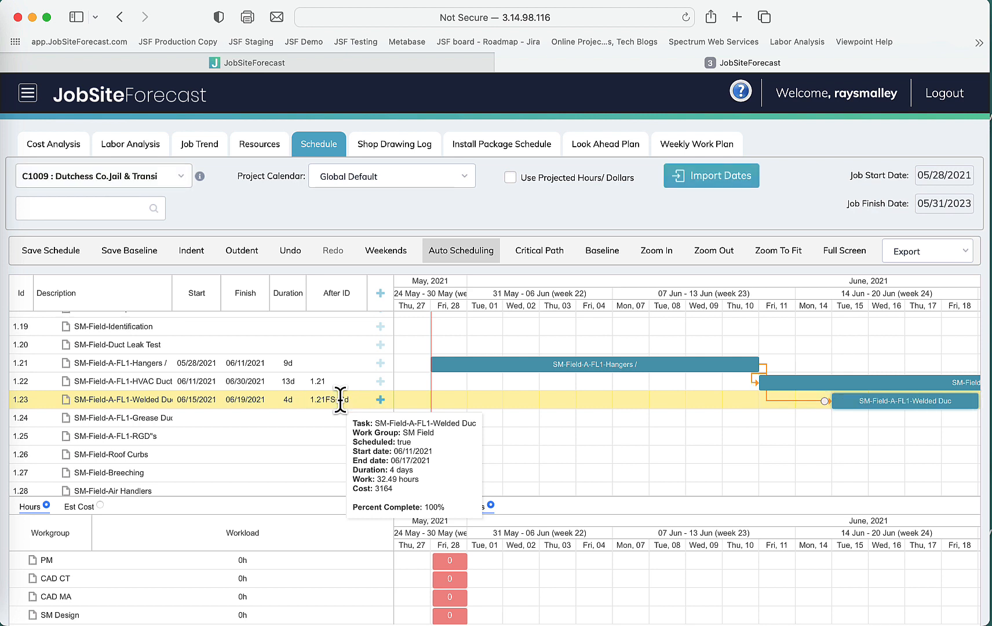
{"action": "left_click", "coordinate": [422, 403]}
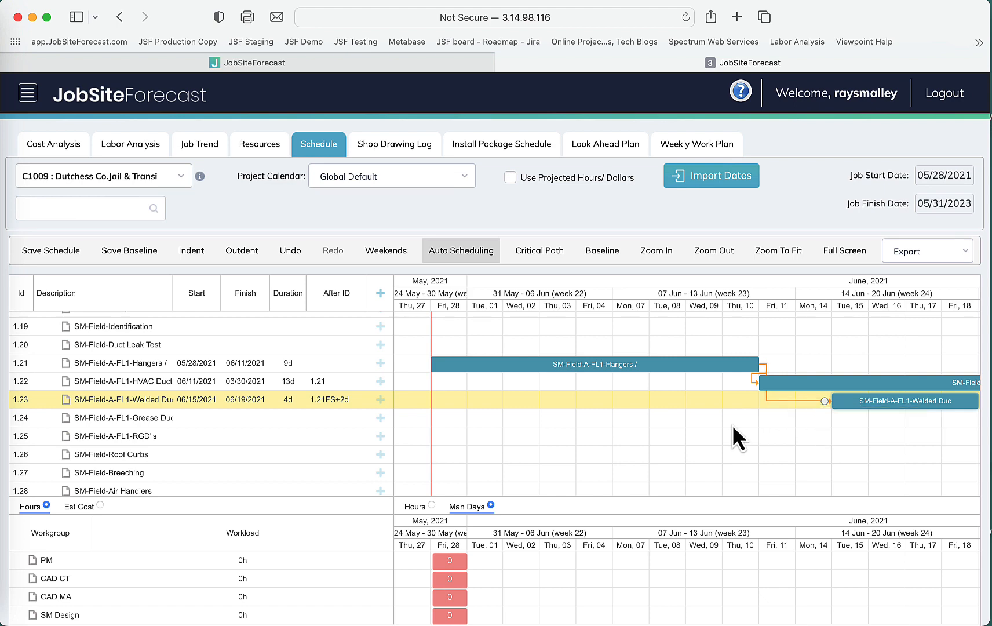
Review the SM Field workload per day in man days and hours across the rescheduled tasks.
{"action": "scroll", "coordinate": [732, 424], "scroll_direction": "down", "scroll_amount": 3}
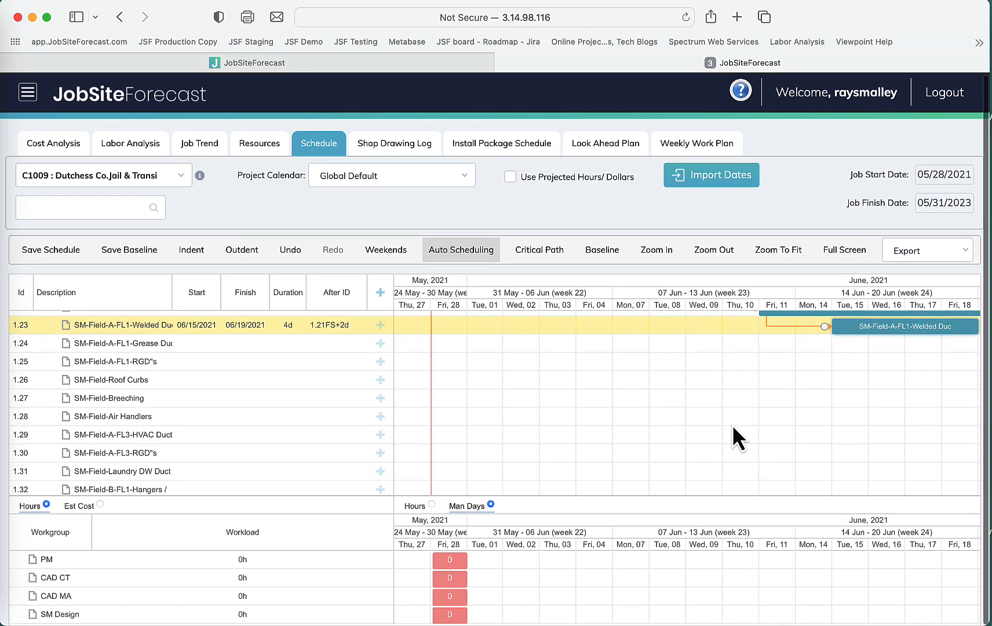
{"action": "scroll", "coordinate": [732, 425], "scroll_direction": "up", "scroll_amount": 3}
{"action": "scroll", "coordinate": [732, 424], "scroll_direction": "right", "scroll_amount": 3}
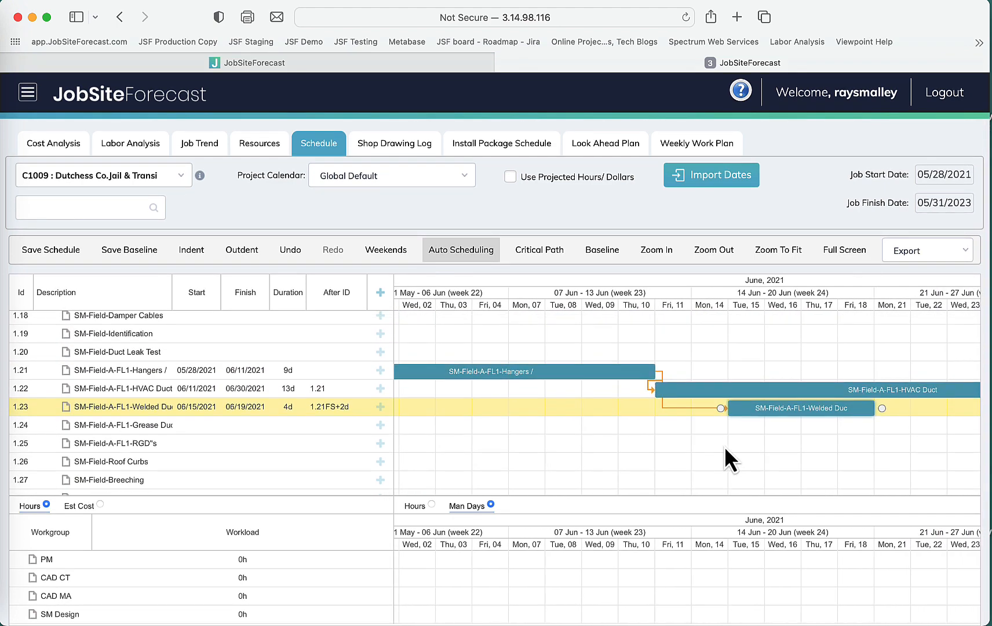
{"action": "scroll", "coordinate": [729, 571], "scroll_direction": "down", "scroll_amount": 3}
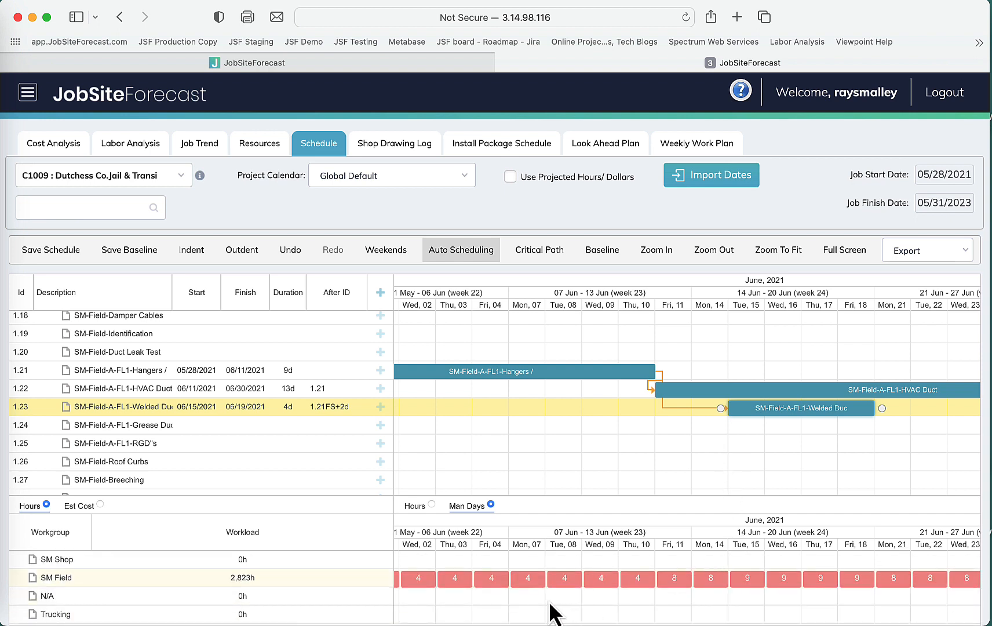
{"action": "mouse_move", "coordinate": [411, 579]}
{"action": "mouse_move", "coordinate": [882, 582]}
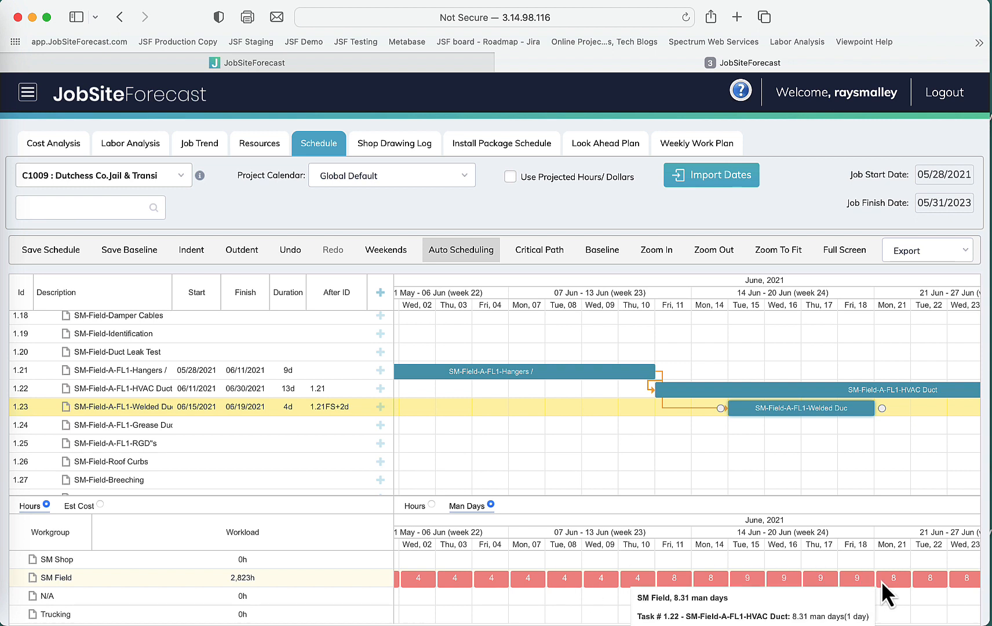
{"action": "mouse_move", "coordinate": [774, 577]}
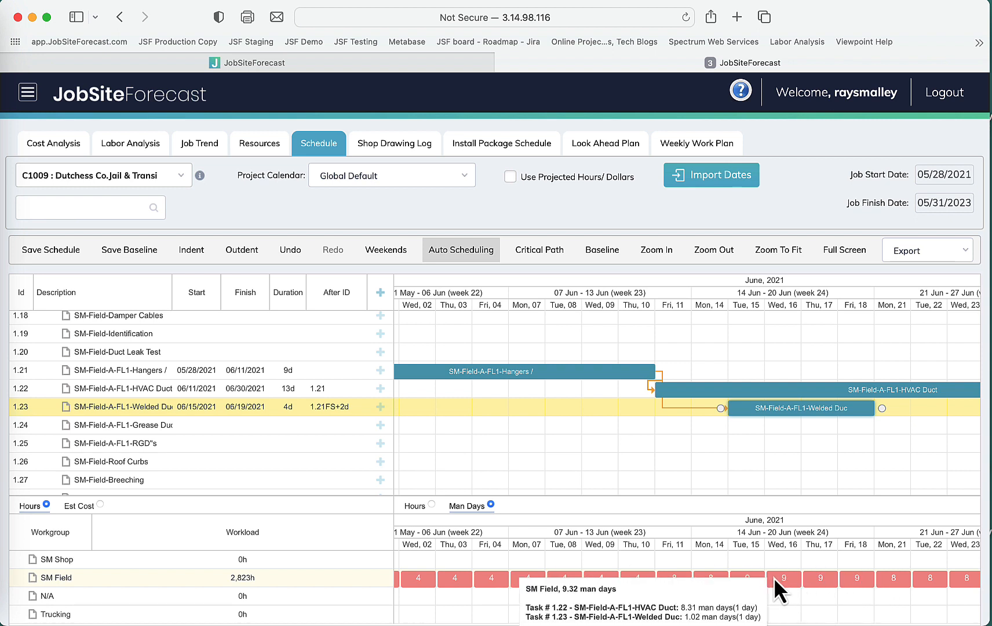
{"action": "scroll", "coordinate": [773, 578], "scroll_direction": "left", "scroll_amount": 2}
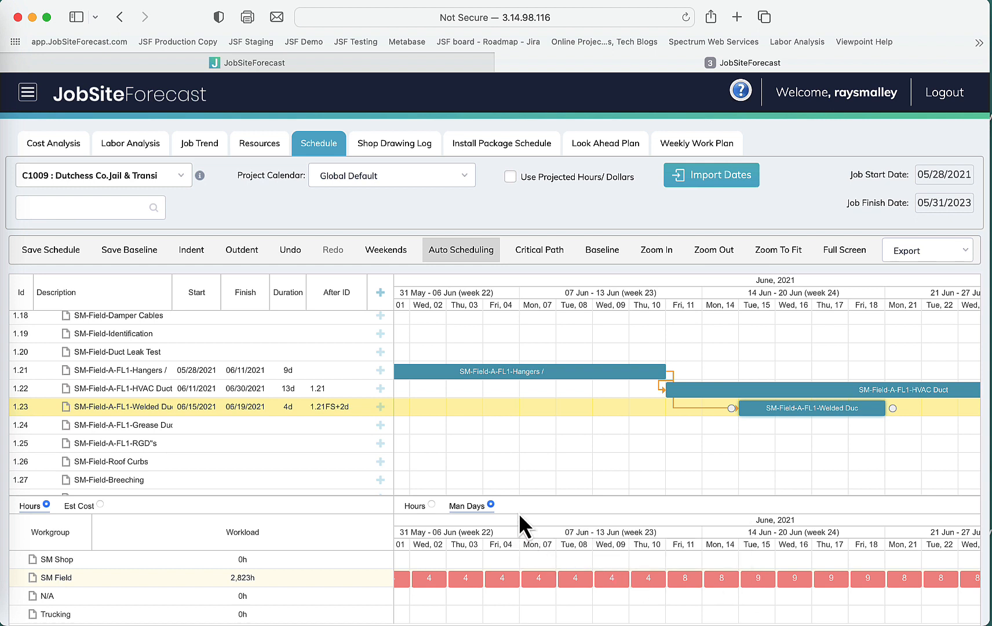
{"action": "left_click", "coordinate": [432, 504]}
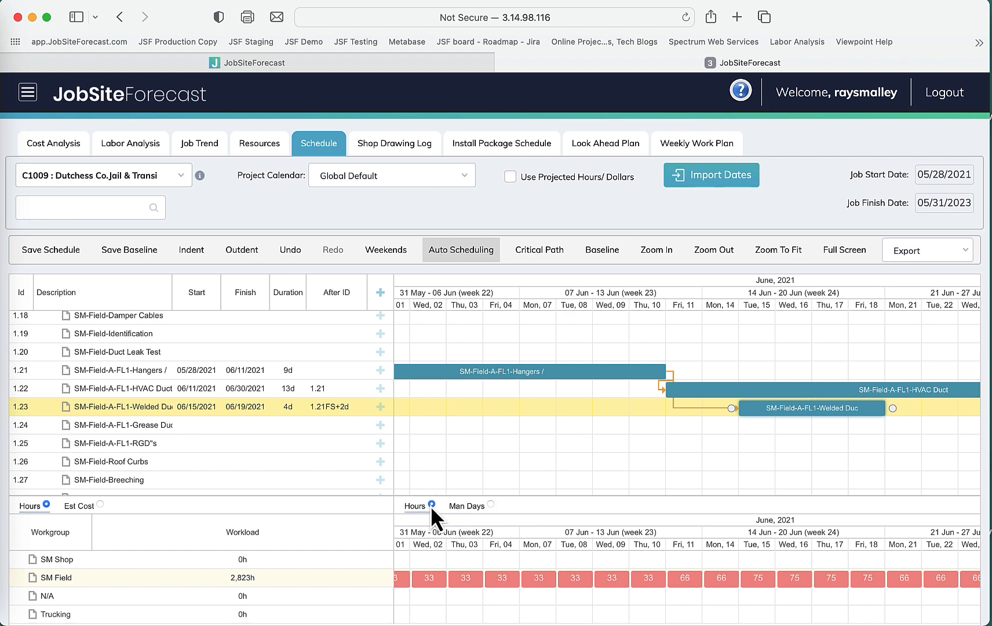
{"action": "left_click", "coordinate": [491, 504]}
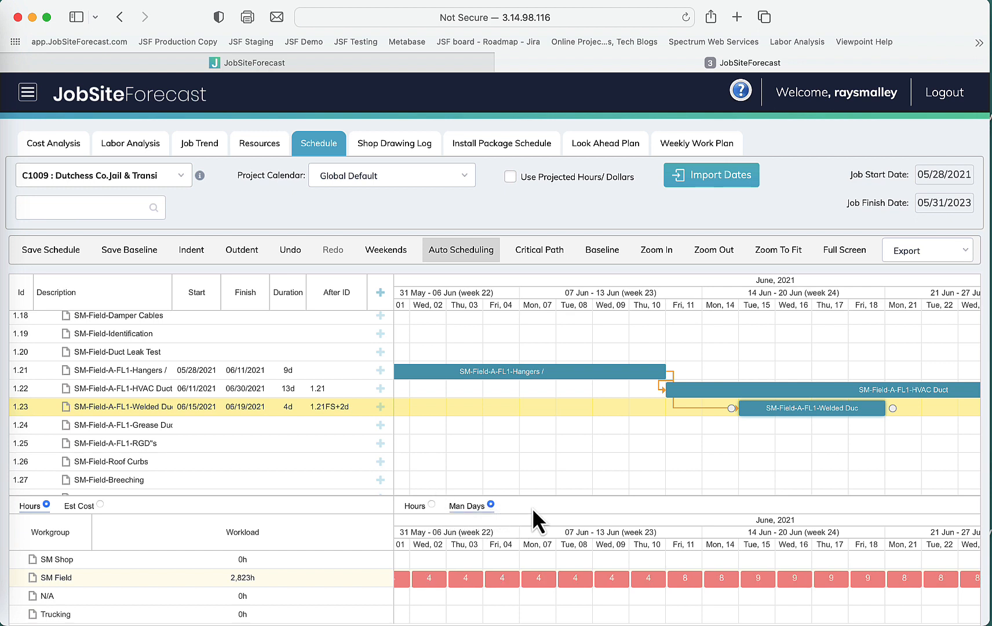
Switch the workload chart to show estimated cost by cost type.
{"action": "left_click", "coordinate": [101, 505]}
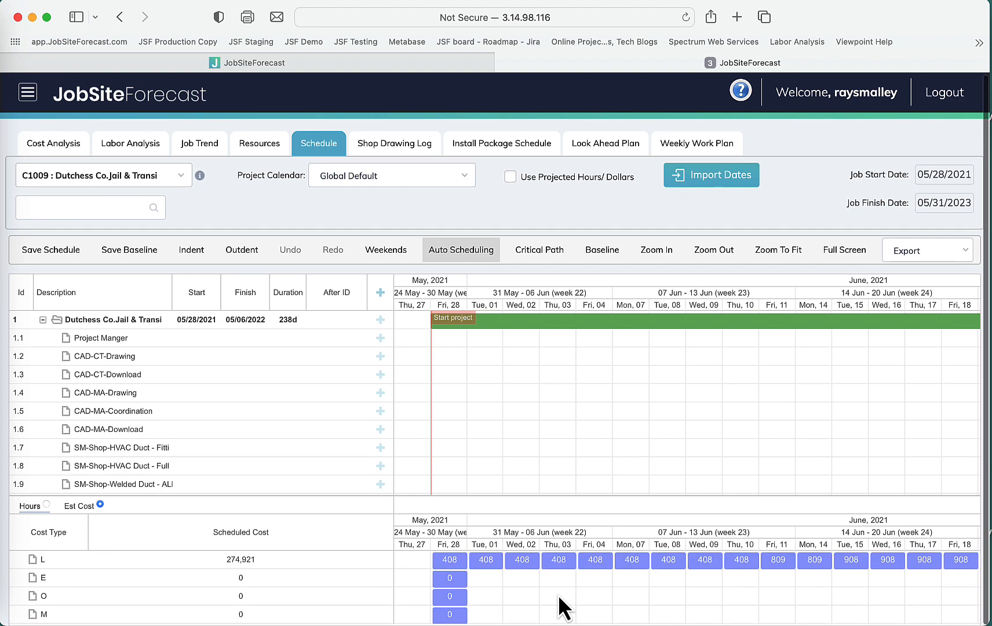
{"action": "mouse_move", "coordinate": [475, 565]}
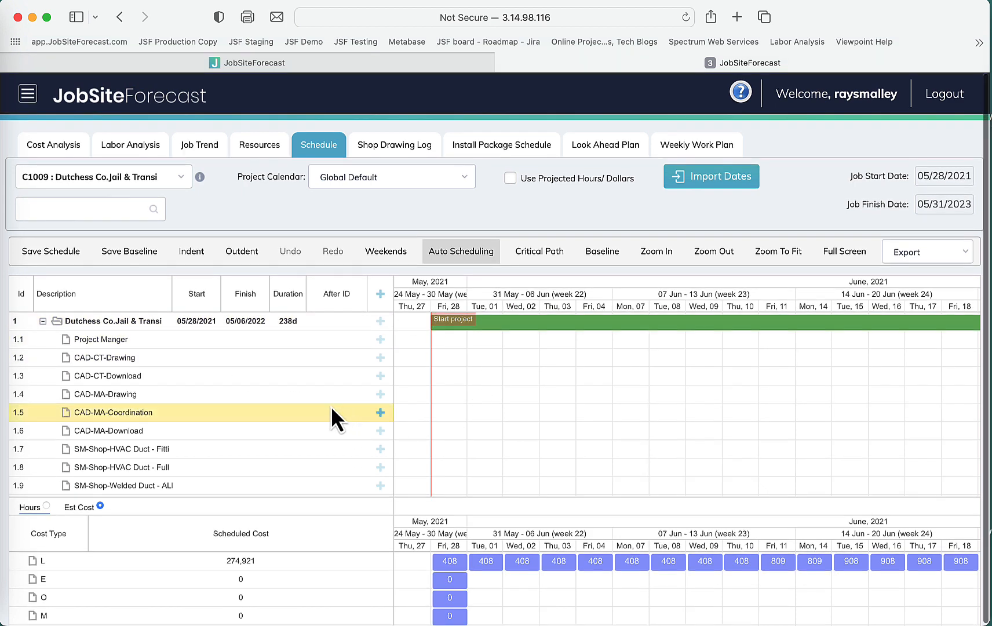
{"action": "scroll", "coordinate": [333, 394], "scroll_direction": "down", "scroll_amount": 3}
{"action": "scroll", "coordinate": [330, 393], "scroll_direction": "down", "scroll_amount": 5}
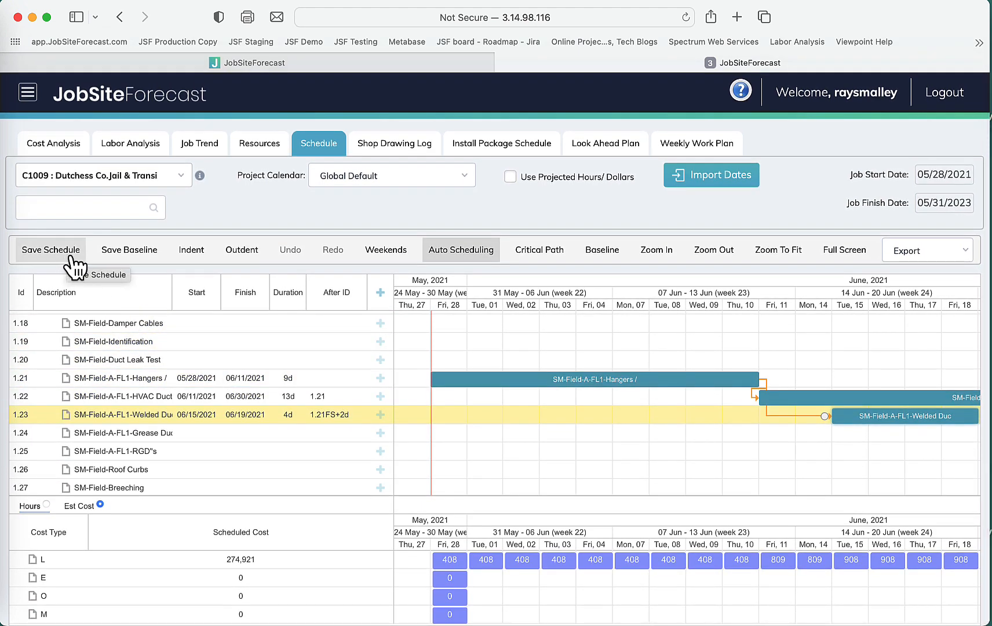
Save the schedule.
{"action": "left_click", "coordinate": [128, 256]}
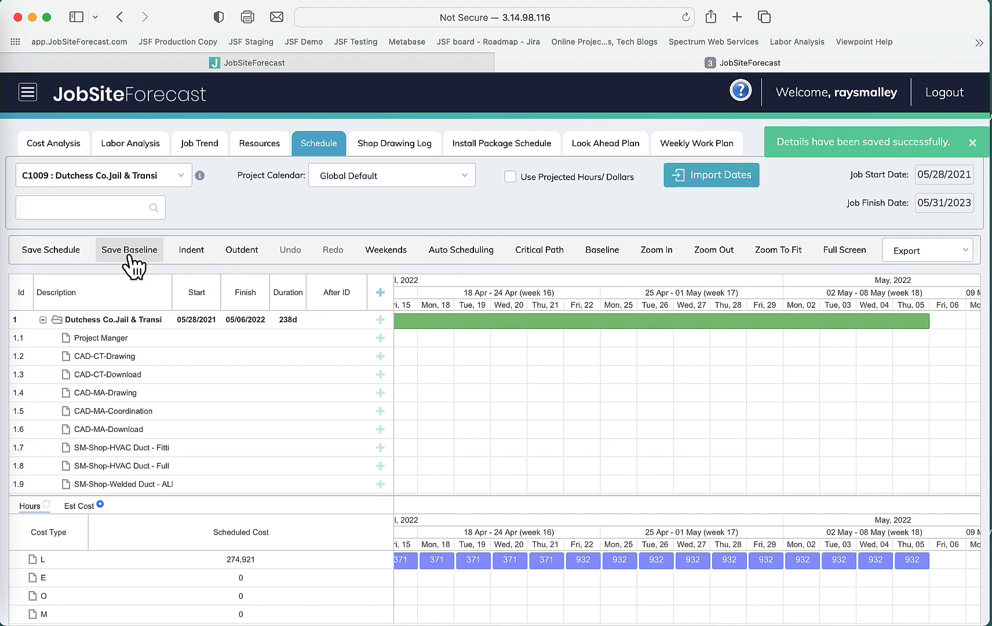
{"action": "scroll", "coordinate": [579, 452], "scroll_direction": "down", "scroll_amount": 8}
{"action": "scroll", "coordinate": [577, 448], "scroll_direction": "down", "scroll_amount": 8}
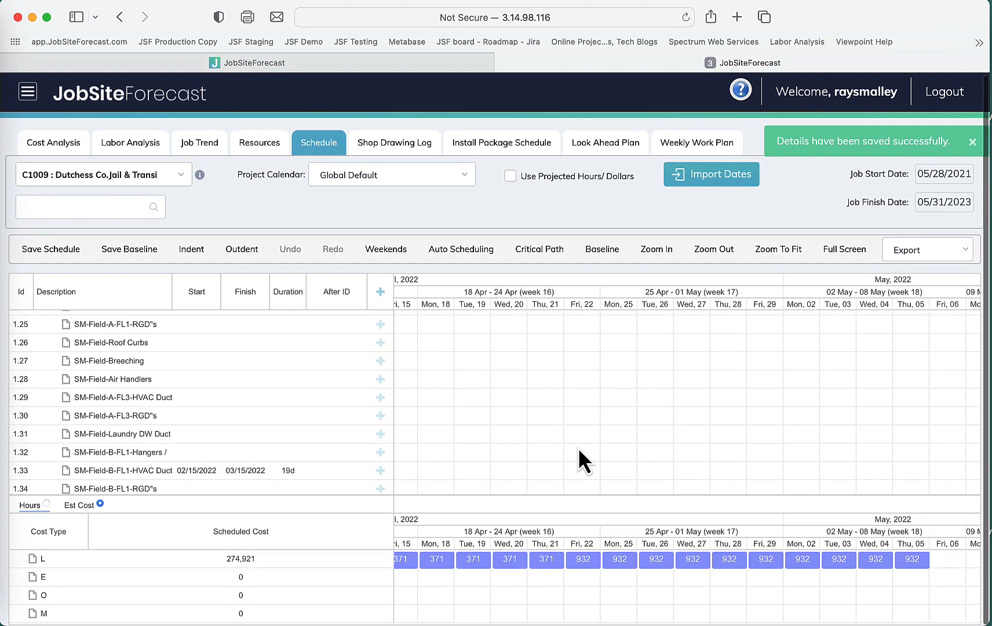
Extend the SM-Field-A-FL1-Hangers task to 12 days ending 06/16/2021 and auto-schedule its dependent tasks.
{"action": "scroll", "coordinate": [577, 448], "scroll_direction": "up", "scroll_amount": 3}
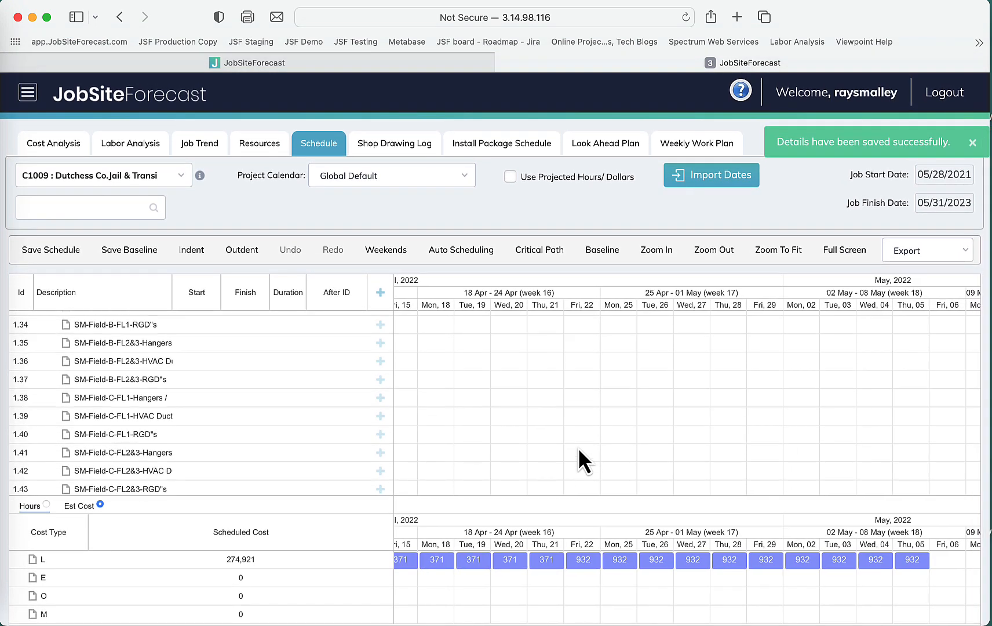
{"action": "scroll", "coordinate": [577, 447], "scroll_direction": "up", "scroll_amount": 6}
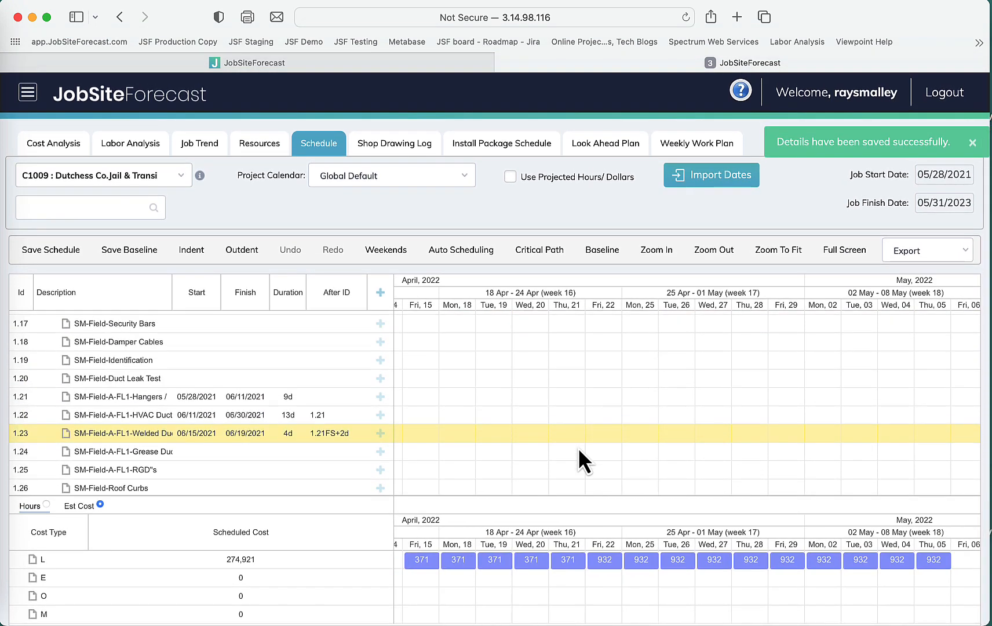
{"action": "left_click", "coordinate": [252, 404]}
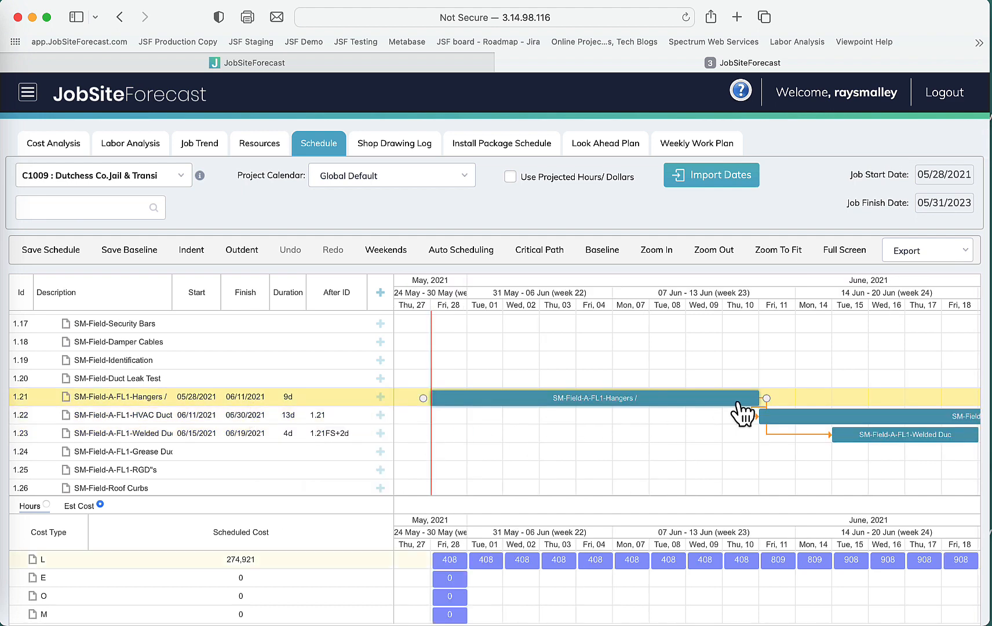
{"action": "left_click_drag", "start_coordinate": [770, 399], "coordinate": [859, 401]}
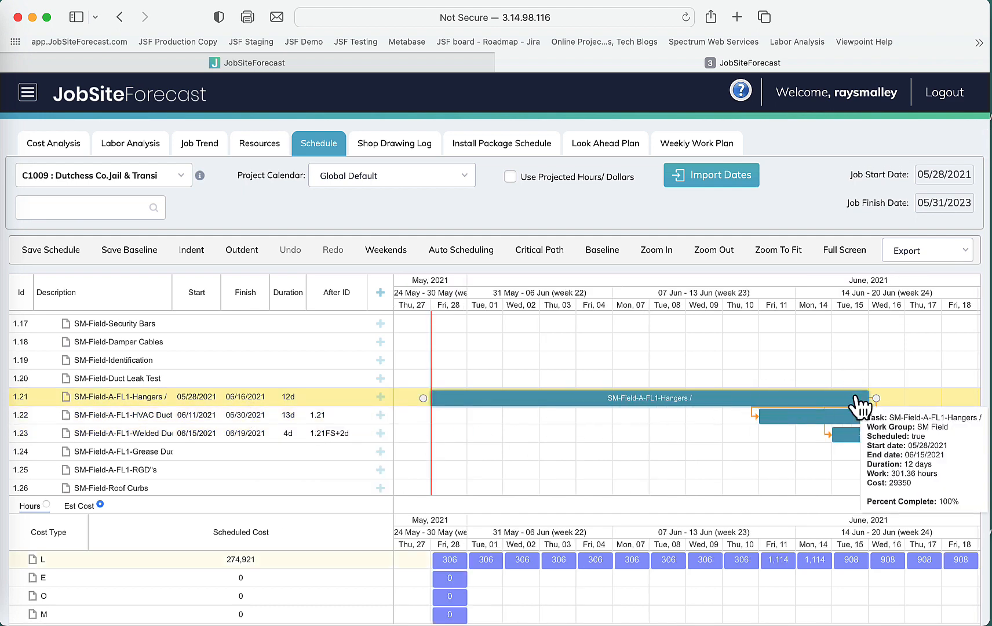
{"action": "left_click", "coordinate": [446, 249]}
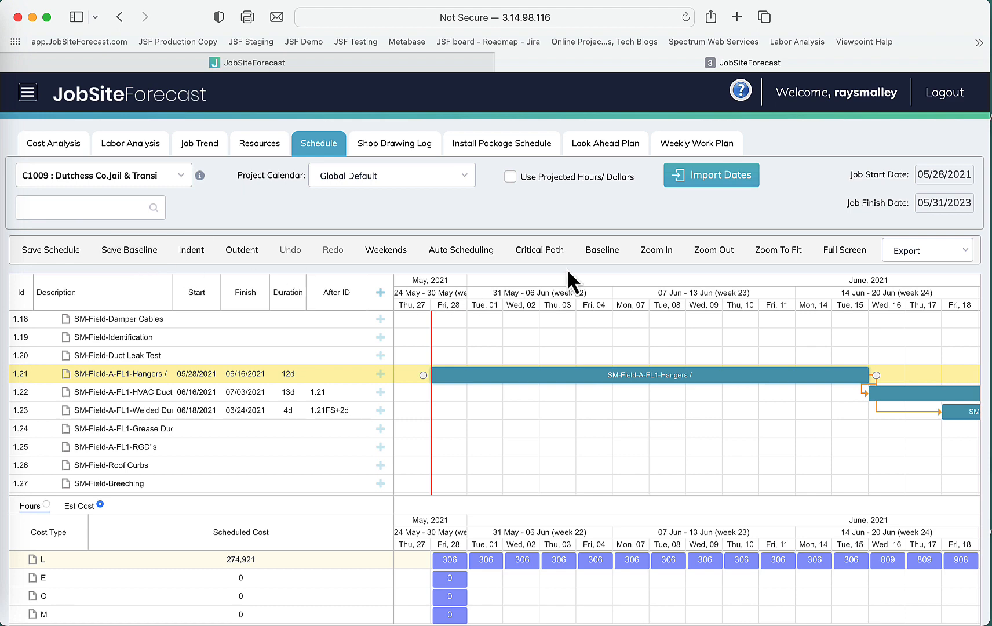
Turn on the baseline display to compare the original bars with the rescheduled tasks.
{"action": "left_click", "coordinate": [616, 251]}
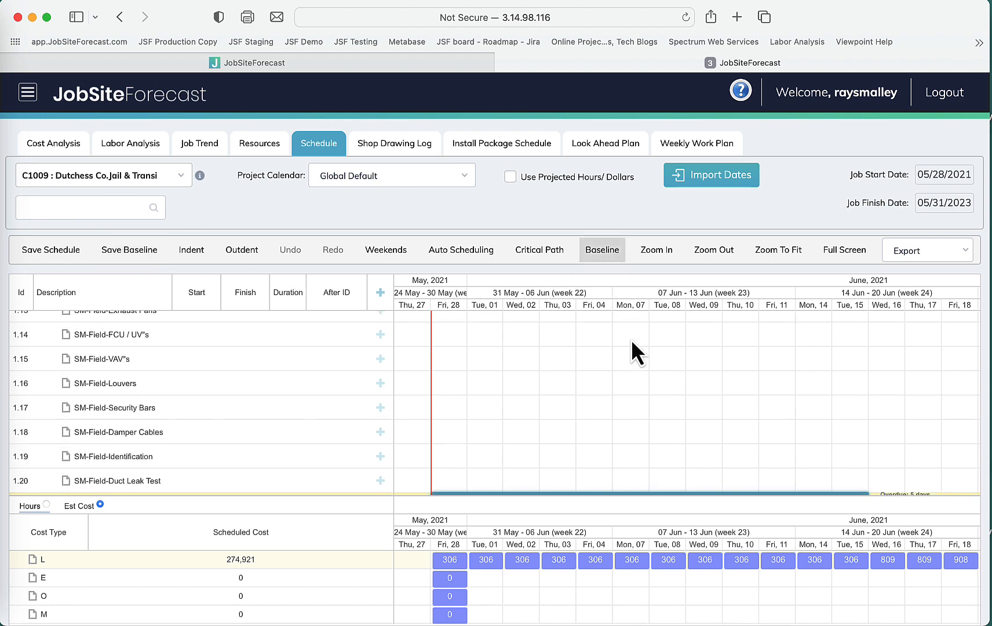
{"action": "scroll", "coordinate": [631, 341], "scroll_direction": "down", "scroll_amount": 3}
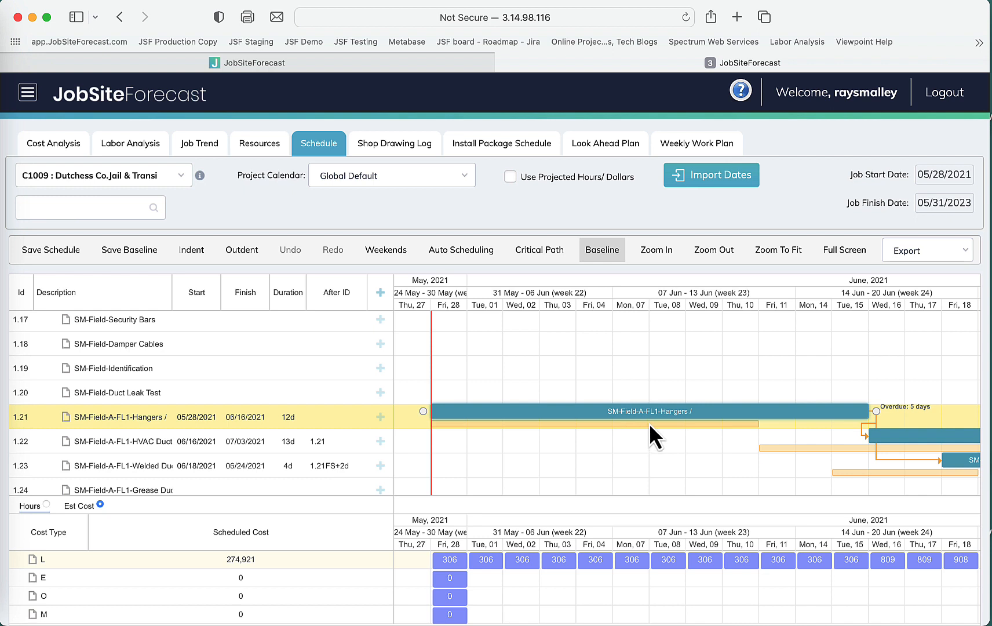
{"action": "mouse_move", "coordinate": [666, 422]}
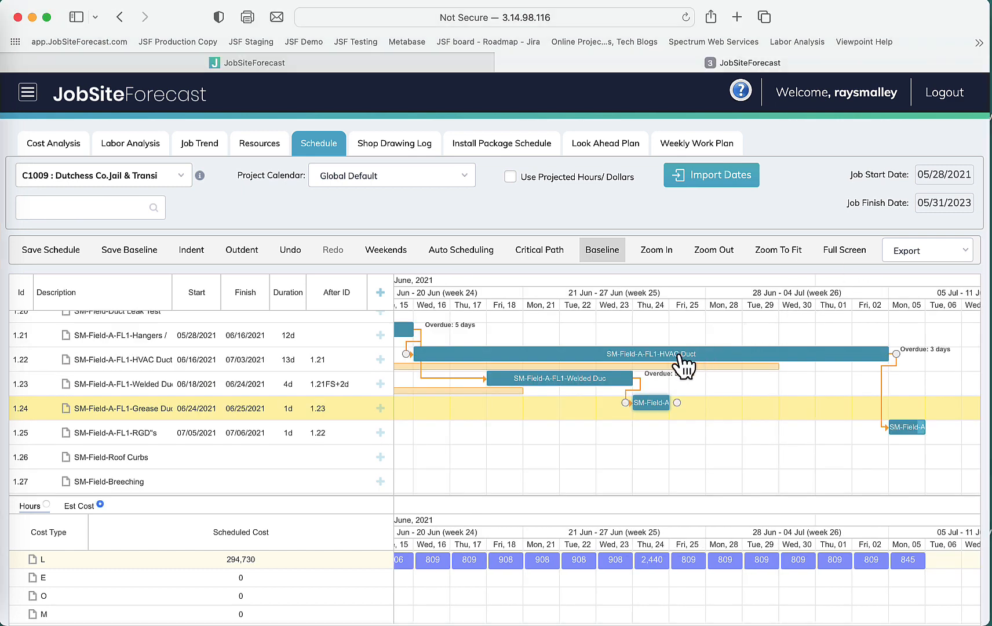
Open the SM-Field-A-FL1-HVAC Duct task details and enable splitting it into 3 subtasks.
{"action": "mouse_move", "coordinate": [676, 357]}
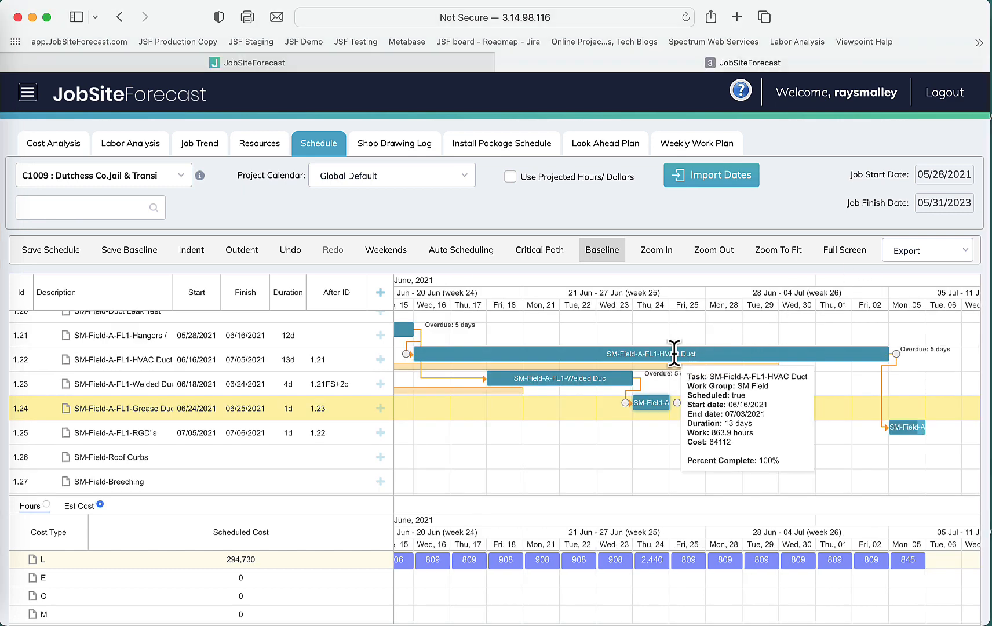
{"action": "left_click", "coordinate": [117, 358]}
{"action": "double_click", "coordinate": [117, 359]}
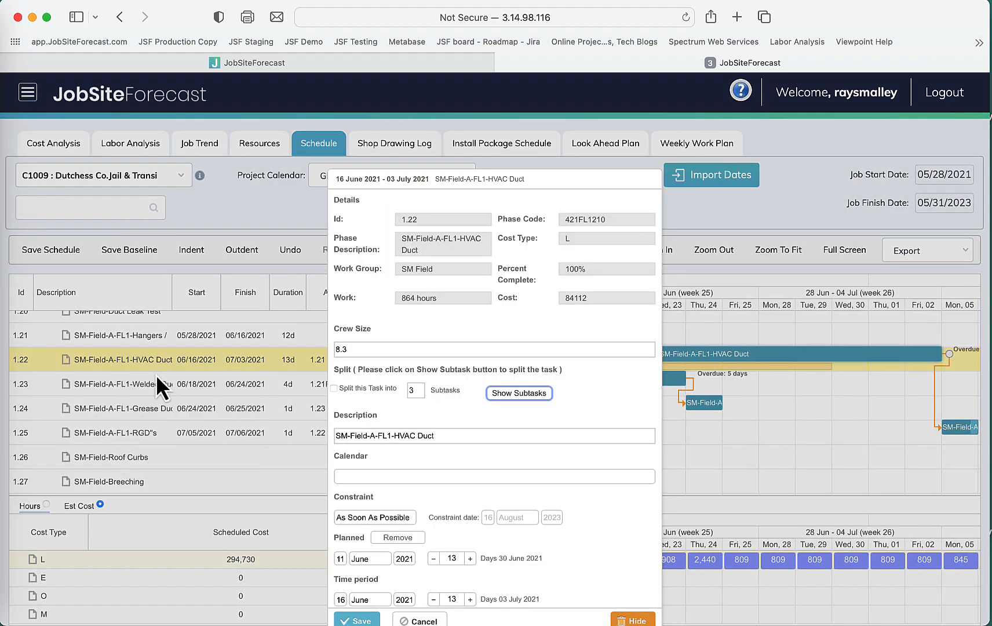
{"action": "left_click", "coordinate": [334, 389]}
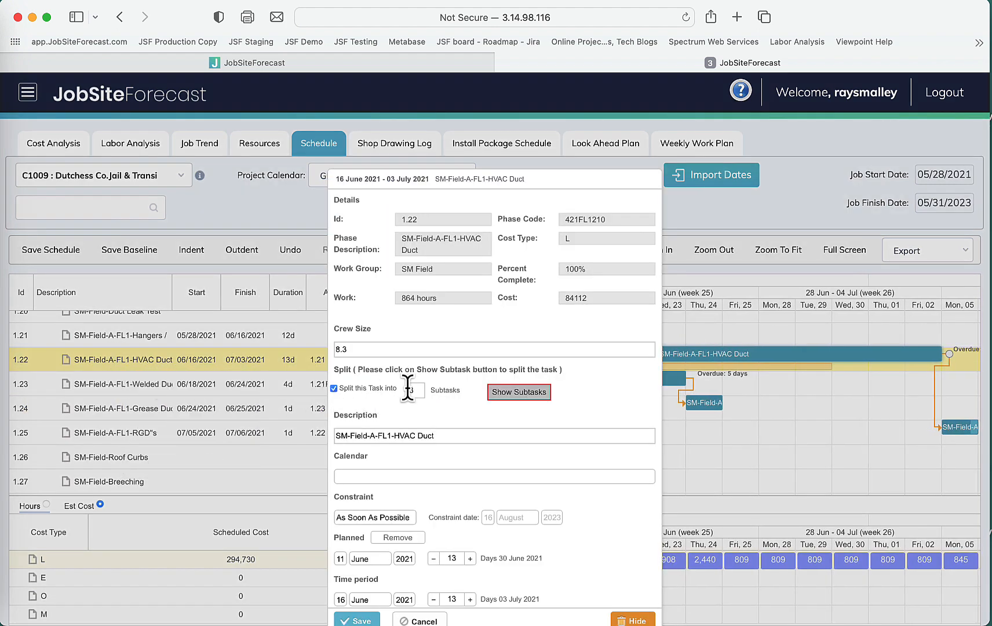
{"action": "left_click", "coordinate": [524, 390]}
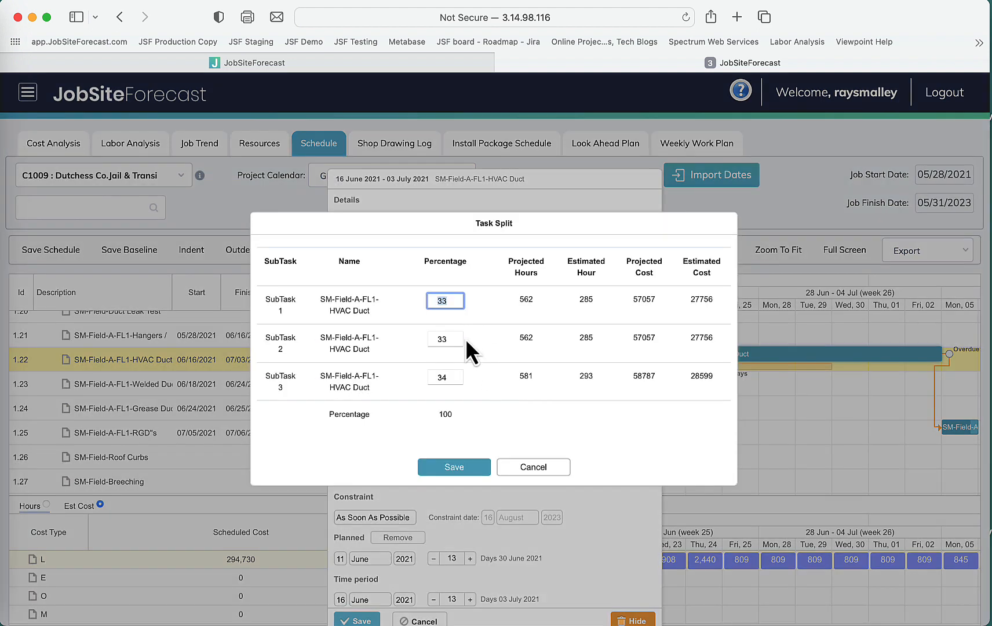
Set the subtask percentages to 20, 40 and 40, then save the split and the task.
{"action": "type", "text": "20"}
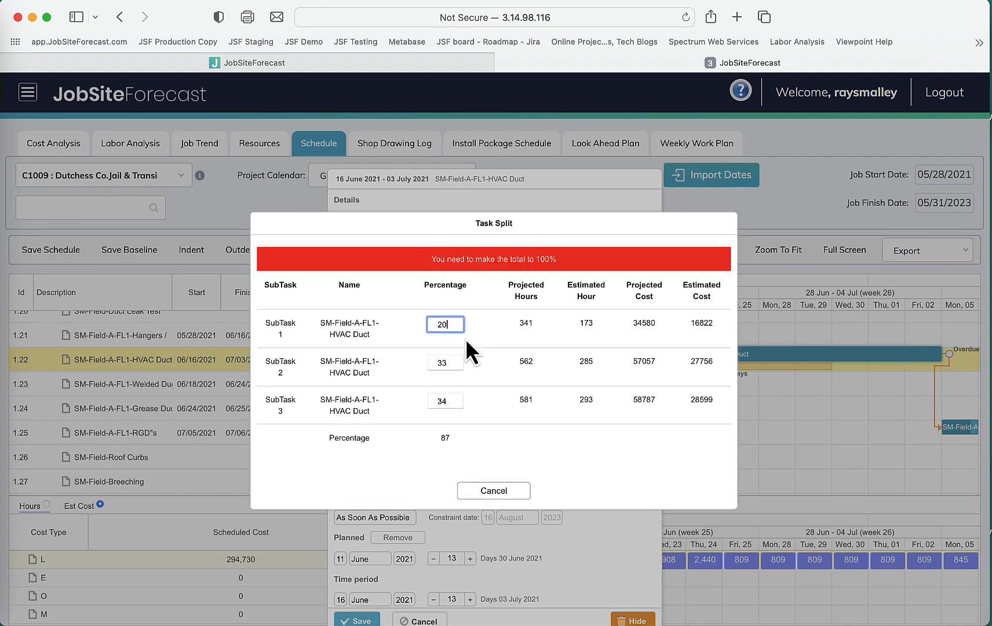
{"action": "key", "text": "Tab"}
{"action": "type", "text": "40"}
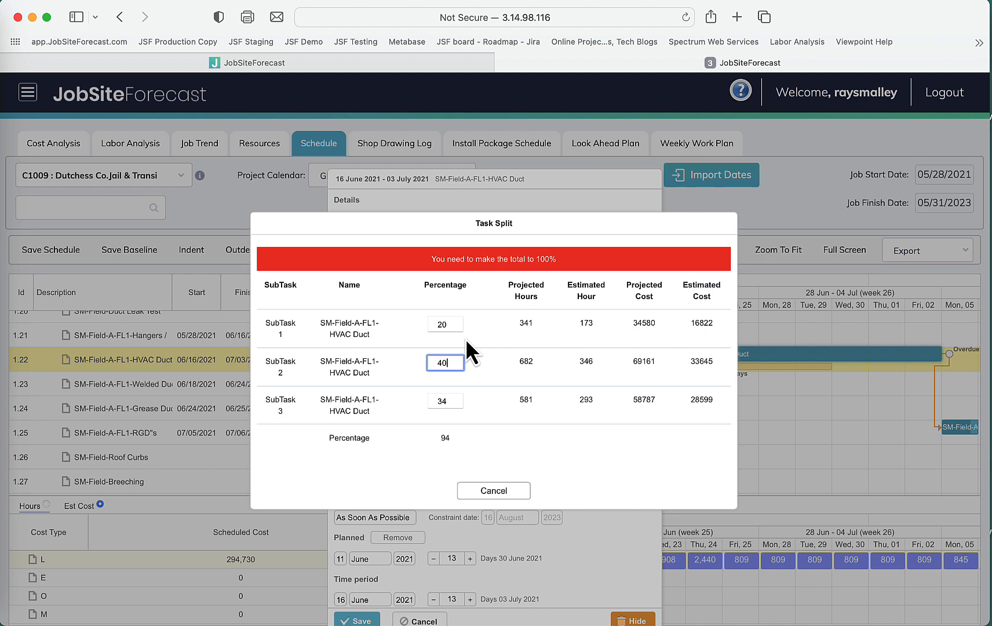
{"action": "key", "text": "Tab"}
{"action": "type", "text": "20"}
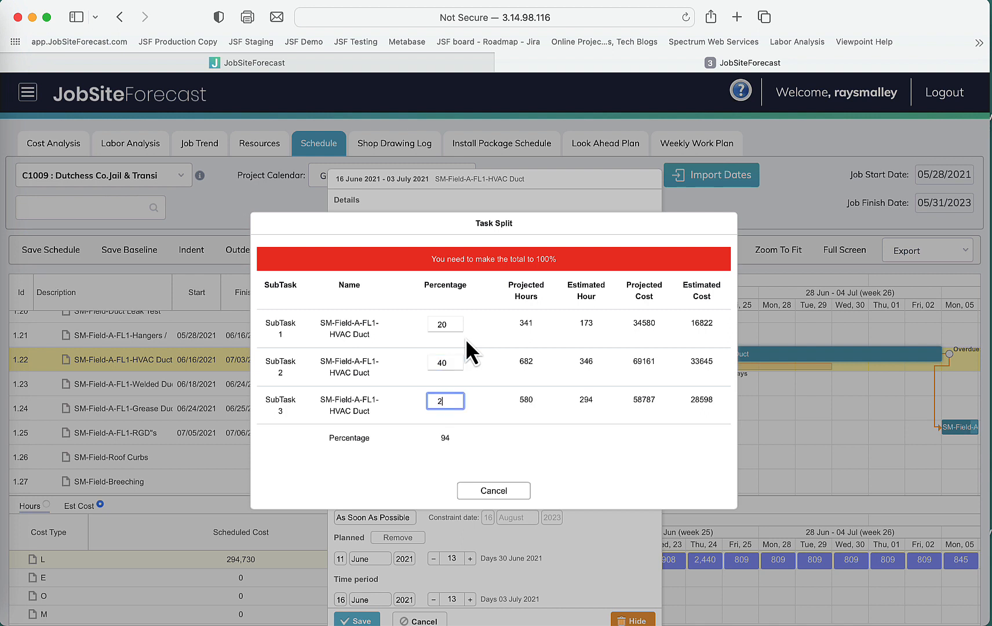
{"action": "key", "text": "BackSpace"}
{"action": "key", "text": "BackSpace"}
{"action": "type", "text": "40"}
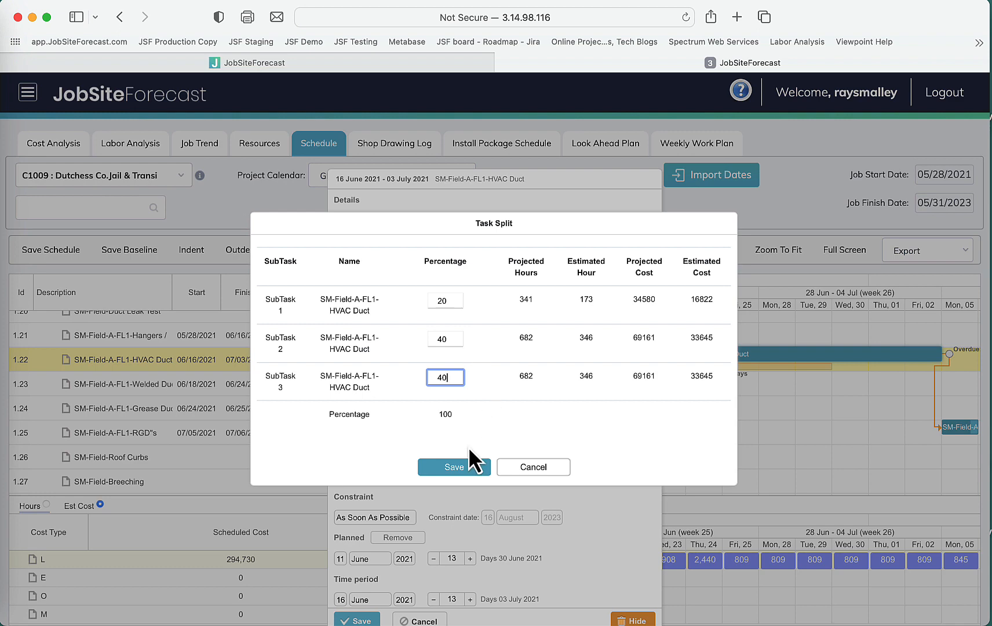
{"action": "left_click", "coordinate": [455, 467]}
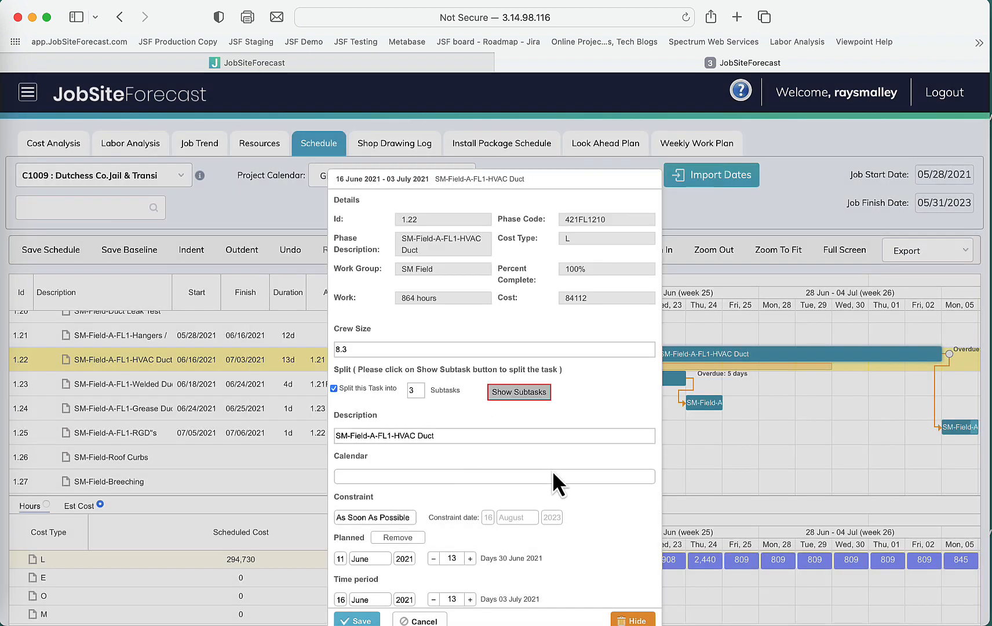
{"action": "left_click", "coordinate": [379, 620]}
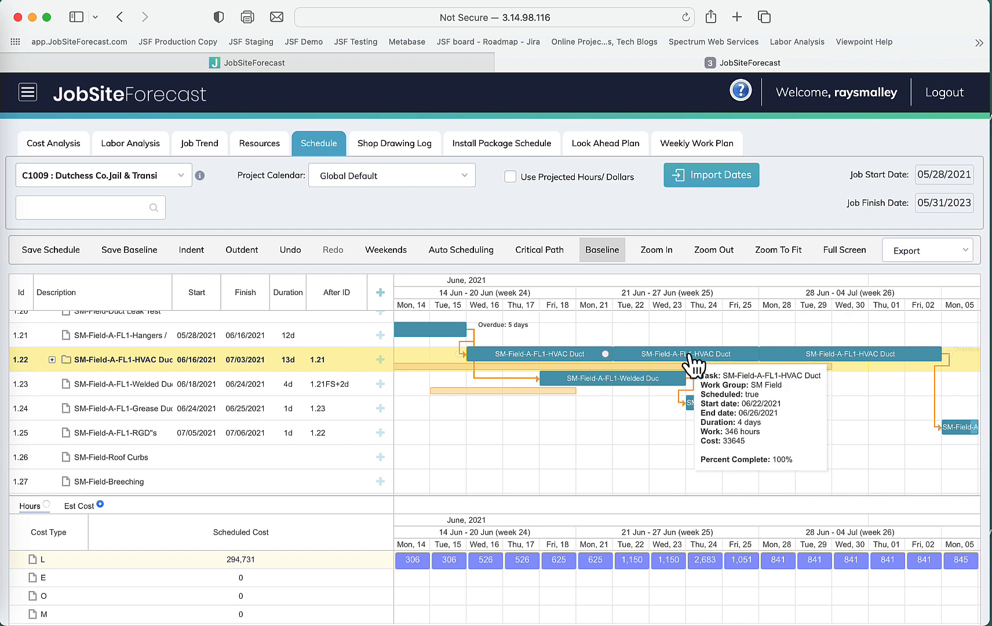
Move the second and third HVAC Duct subtask bars later in the timeline, leaving gaps between them.
{"action": "left_click_drag", "start_coordinate": [693, 354], "coordinate": [731, 356]}
{"action": "left_click_drag", "start_coordinate": [860, 357], "coordinate": [935, 355]}
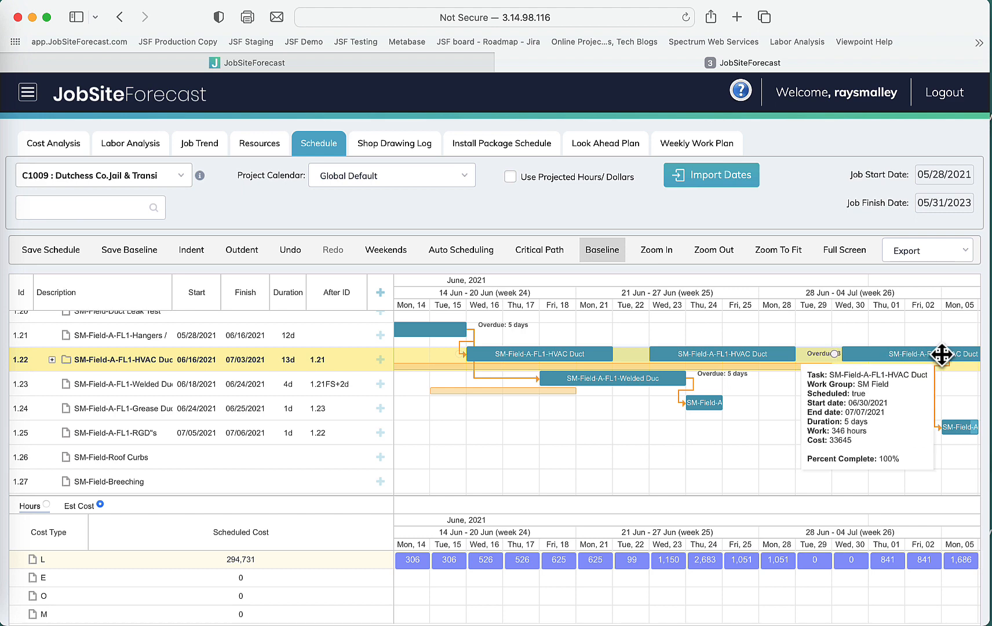
Review the split HVAC Duct subtasks along the timeline in full-screen view.
{"action": "scroll", "coordinate": [795, 413], "scroll_direction": "right", "scroll_amount": 5}
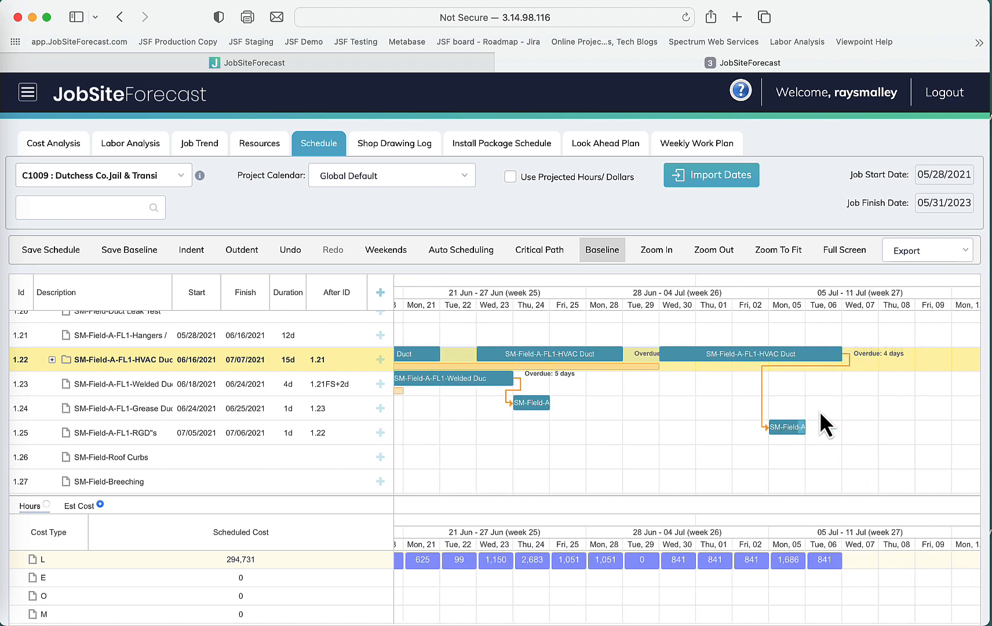
{"action": "scroll", "coordinate": [673, 421], "scroll_direction": "left", "scroll_amount": 5}
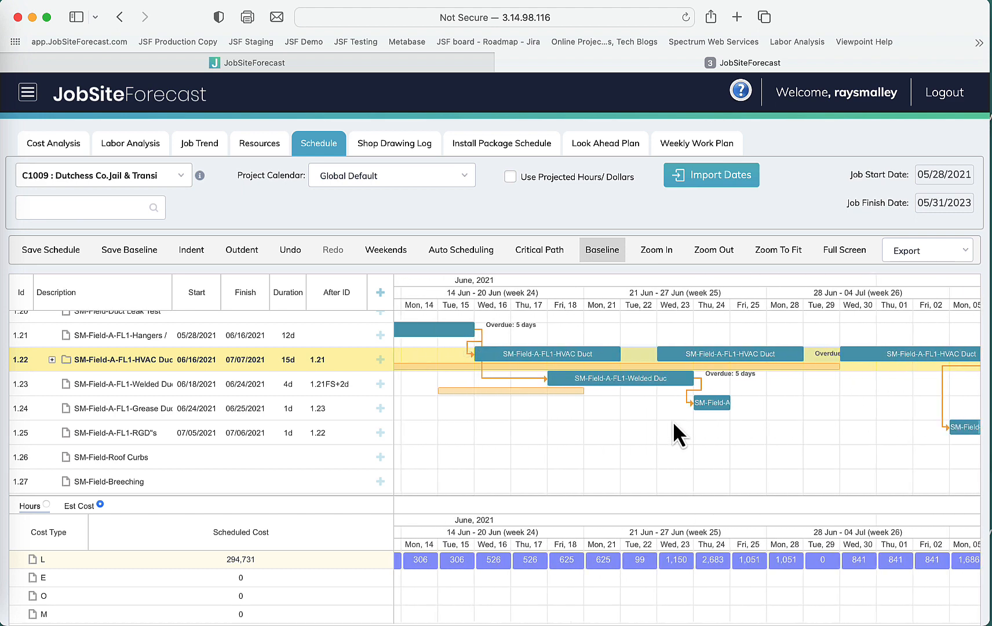
{"action": "scroll", "coordinate": [673, 421], "scroll_direction": "right", "scroll_amount": 1}
{"action": "mouse_move", "coordinate": [952, 428]}
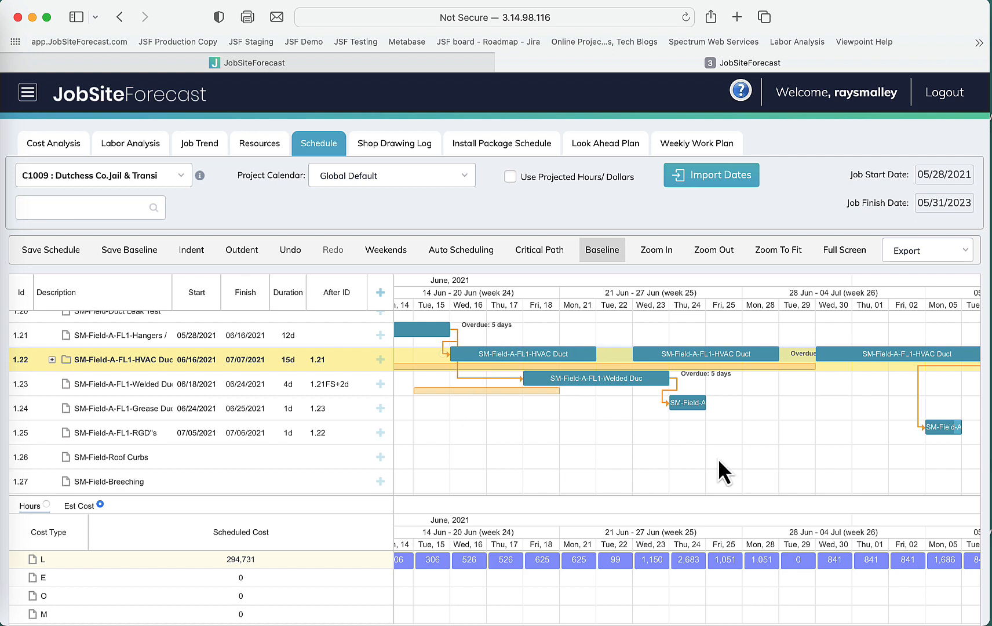
{"action": "left_click", "coordinate": [852, 262]}
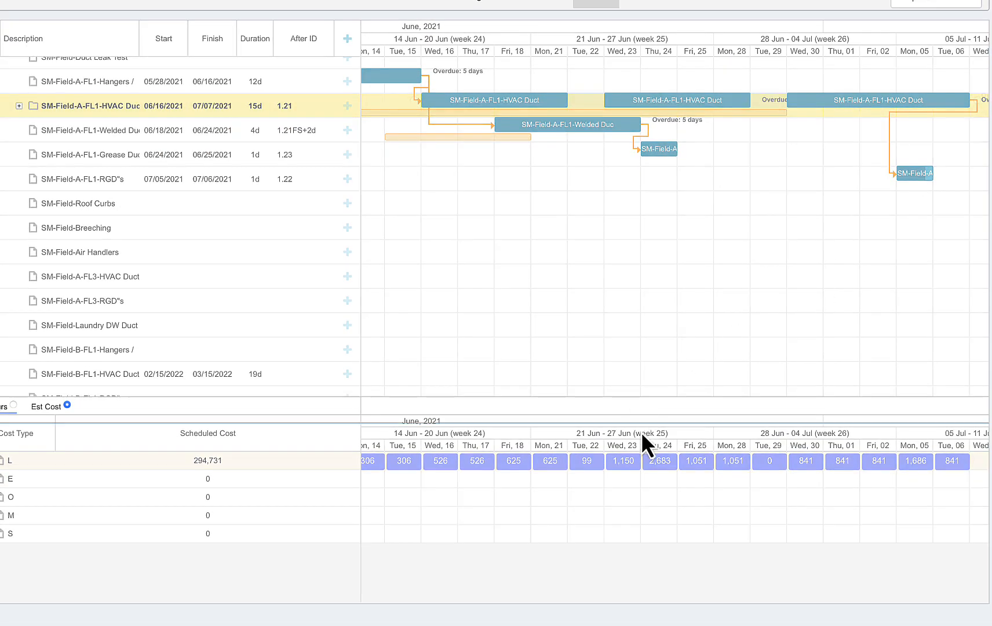
{"action": "mouse_move", "coordinate": [644, 459]}
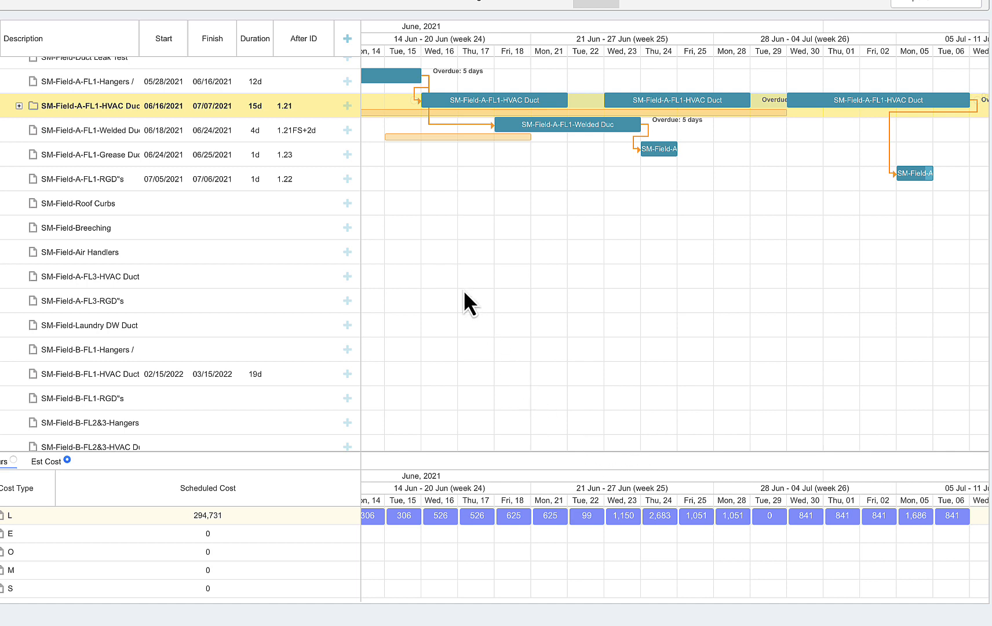
{"action": "left_click_drag", "start_coordinate": [361, 259], "coordinate": [347, 260]}
{"action": "scroll", "coordinate": [462, 263], "scroll_direction": "up", "scroll_amount": 5}
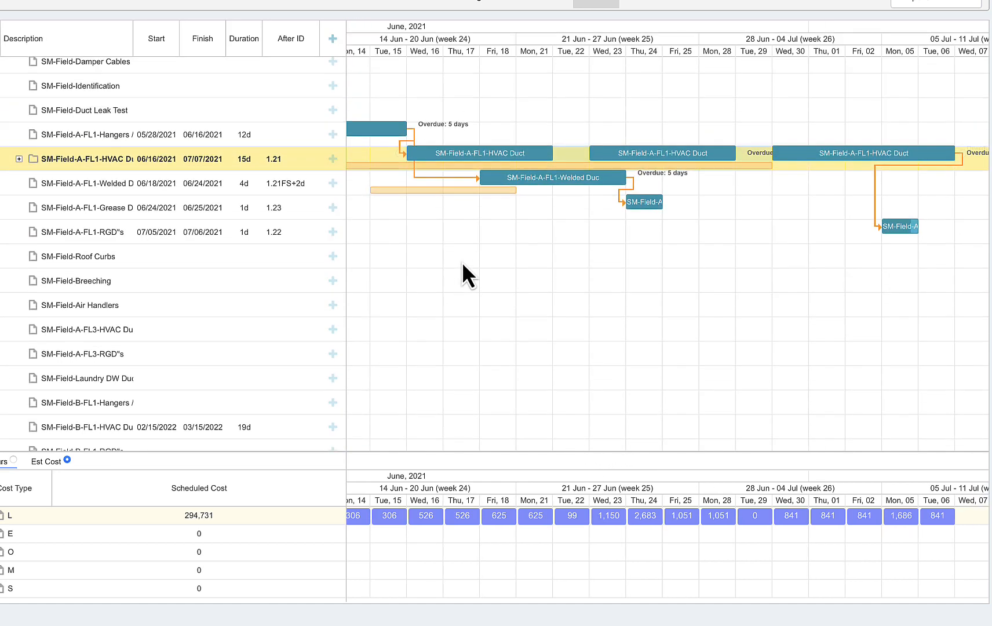
{"action": "scroll", "coordinate": [462, 262], "scroll_direction": "down", "scroll_amount": 2}
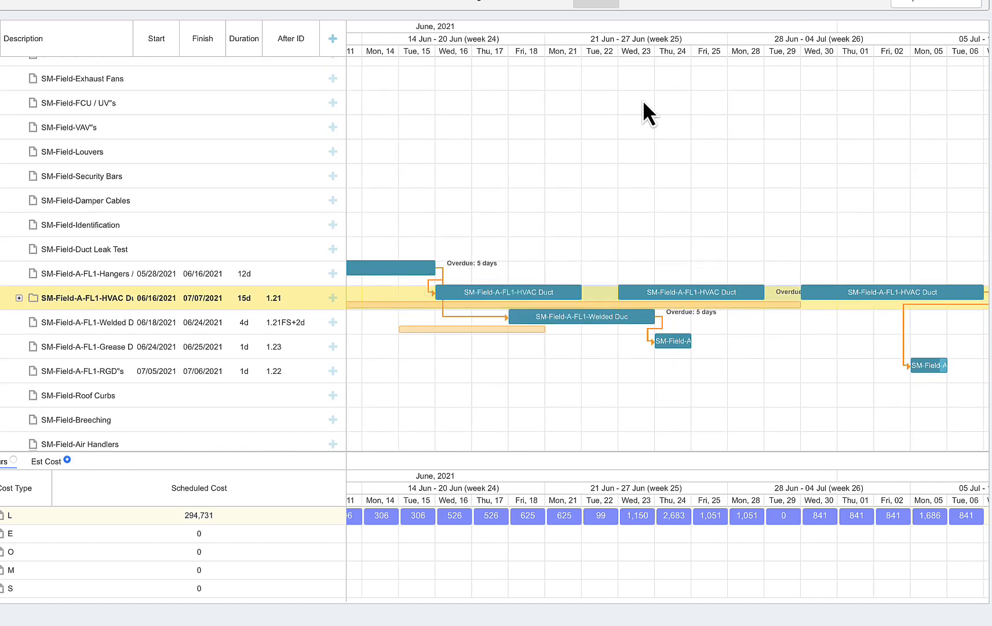
Exit full screen and reload the schedule page.
{"action": "left_click", "coordinate": [848, 3]}
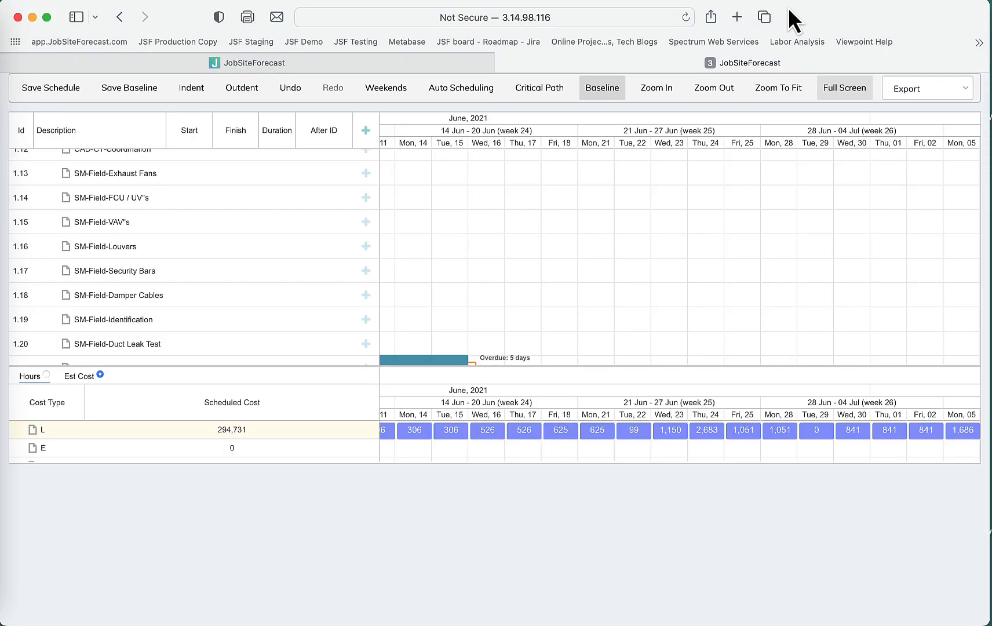
{"action": "left_click", "coordinate": [688, 16]}
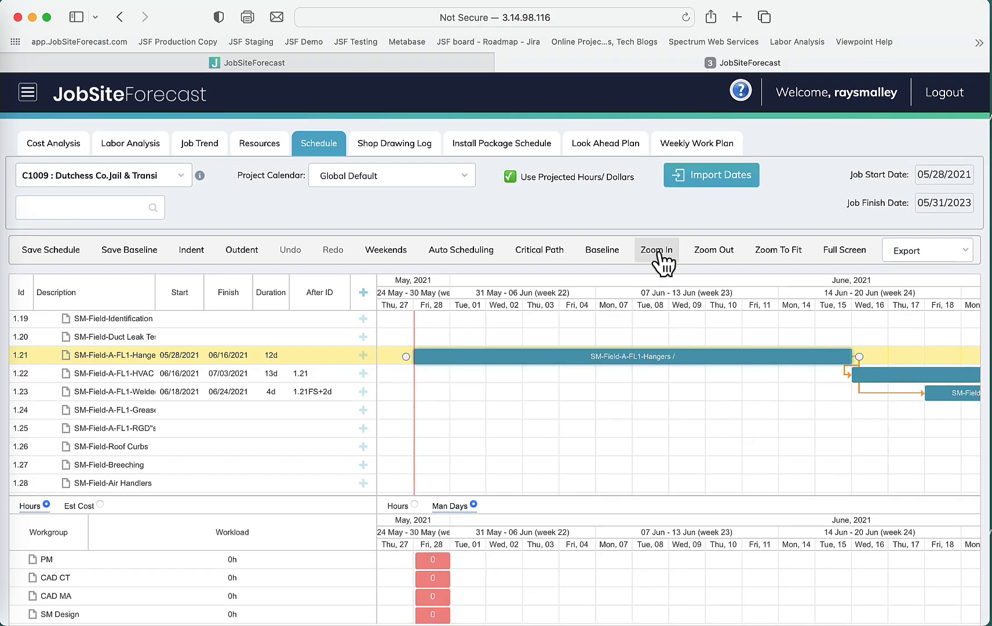
Zoom the timeline out and back in to review the Hangers, HVAC Duct and Welded Duc bars.
{"action": "left_click", "coordinate": [708, 250]}
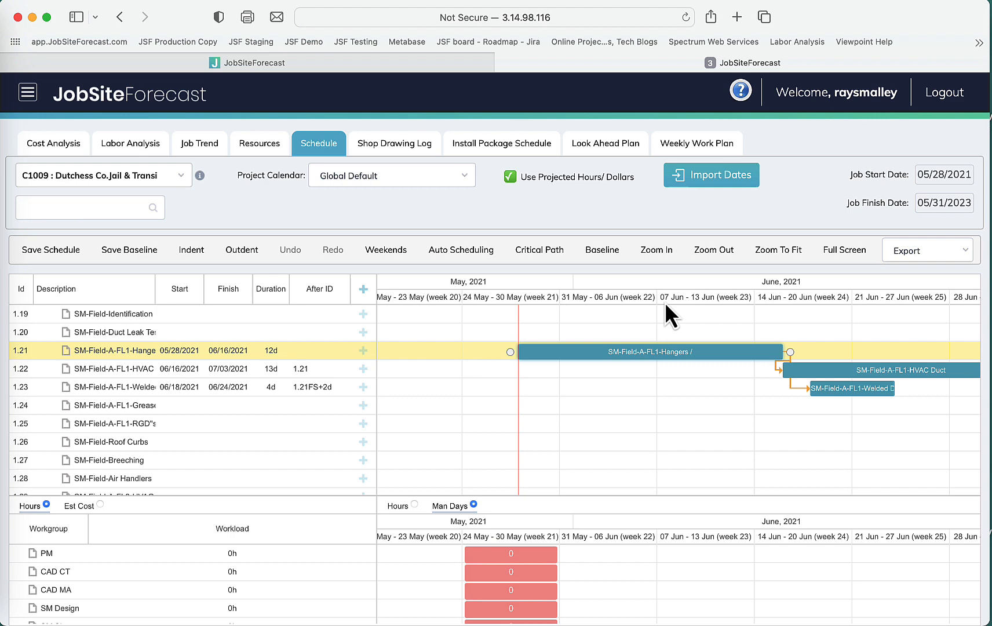
{"action": "left_click", "coordinate": [710, 251]}
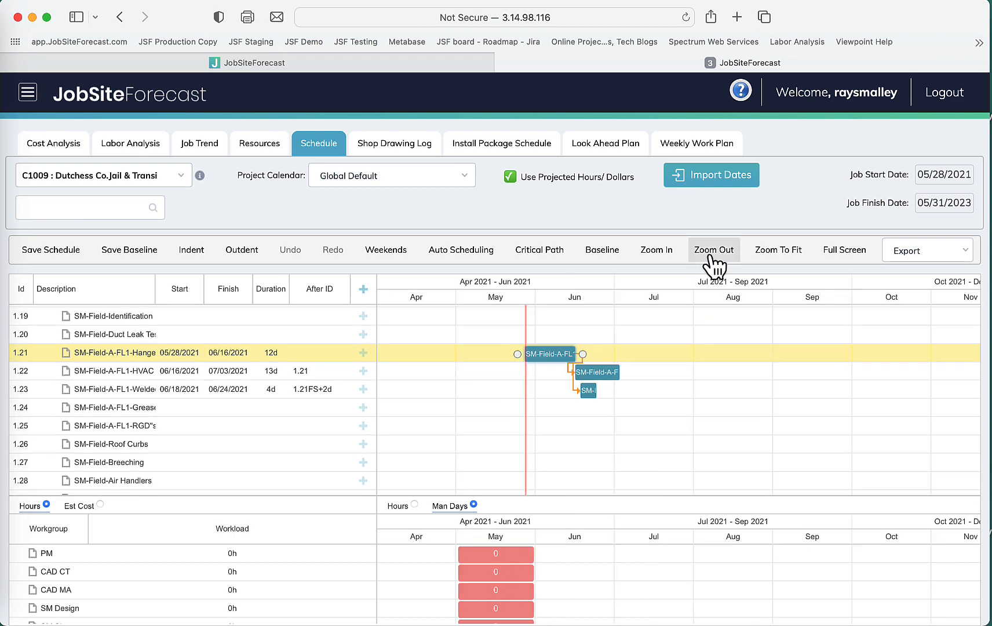
{"action": "left_click", "coordinate": [661, 253]}
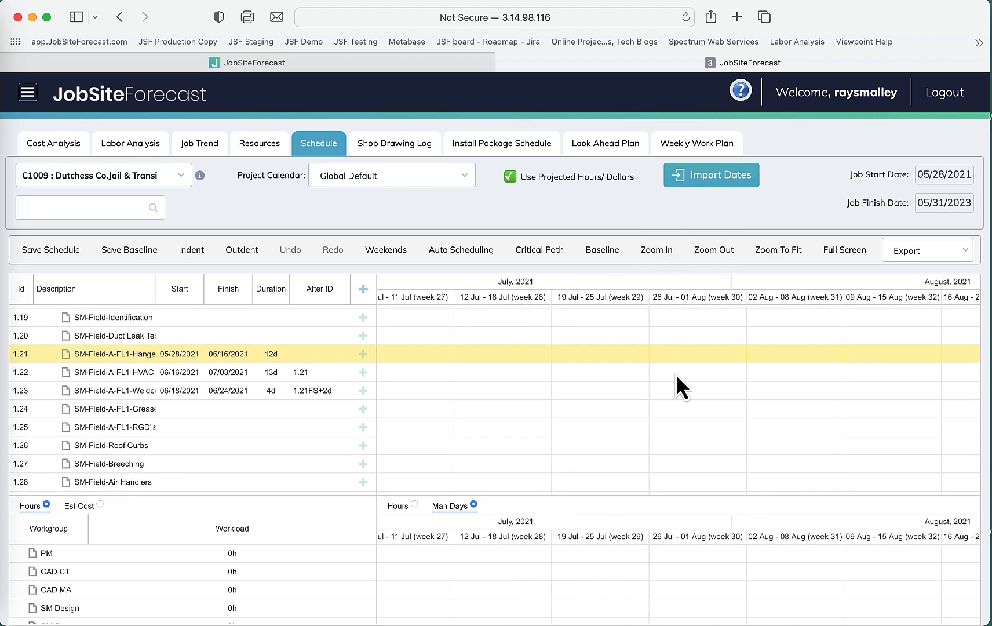
{"action": "scroll", "coordinate": [676, 374], "scroll_direction": "left", "scroll_amount": 10}
{"action": "scroll", "coordinate": [676, 374], "scroll_direction": "left", "scroll_amount": 5}
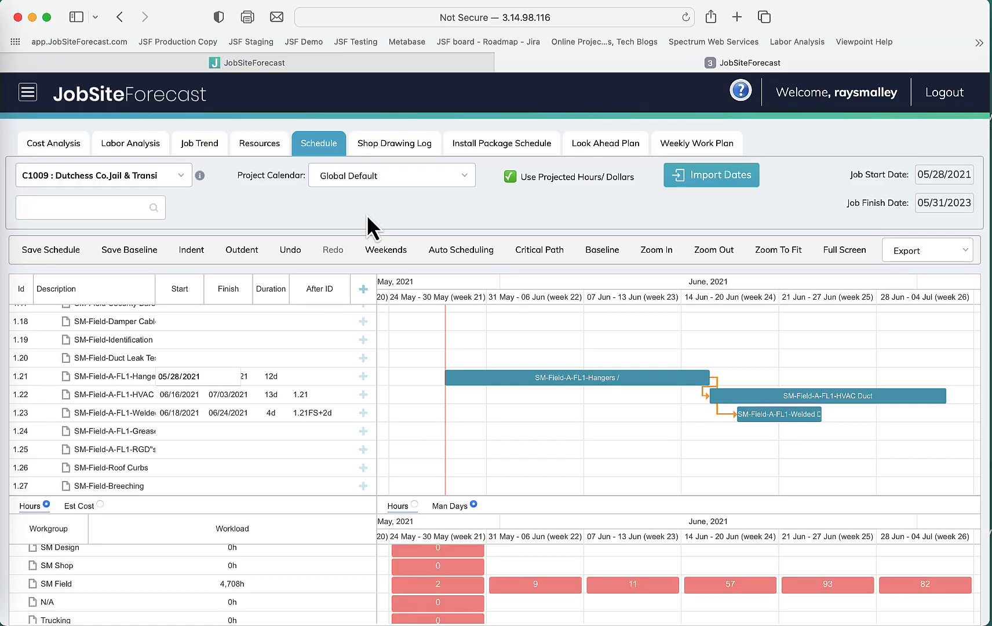
Select the five FL1 tasks from Hangers through RGD's and indent them under a new summary task.
{"action": "mouse_move", "coordinate": [80, 377]}
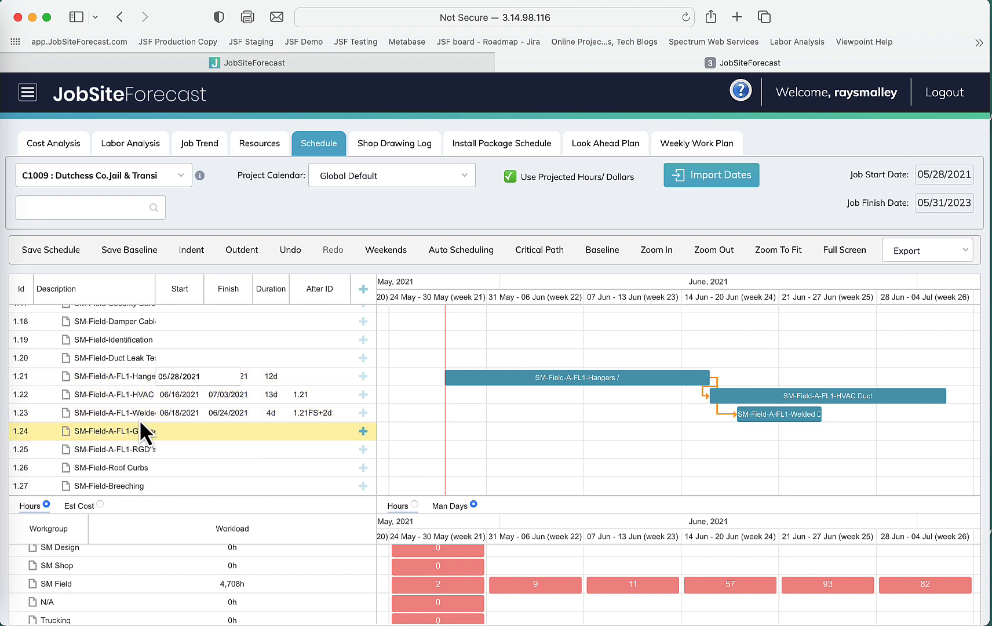
{"action": "mouse_move", "coordinate": [138, 449]}
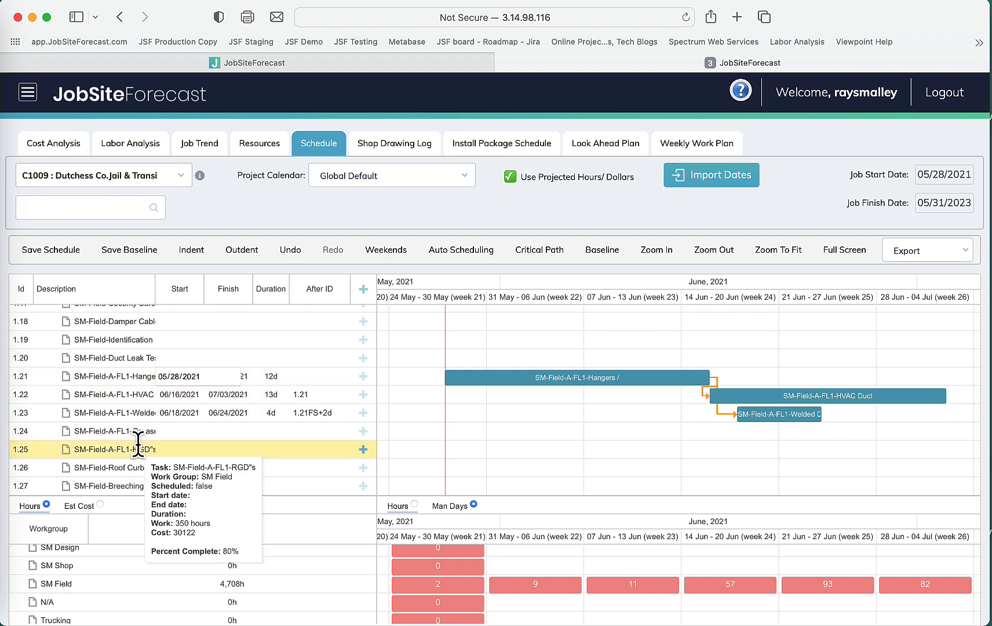
{"action": "left_click", "coordinate": [96, 378]}
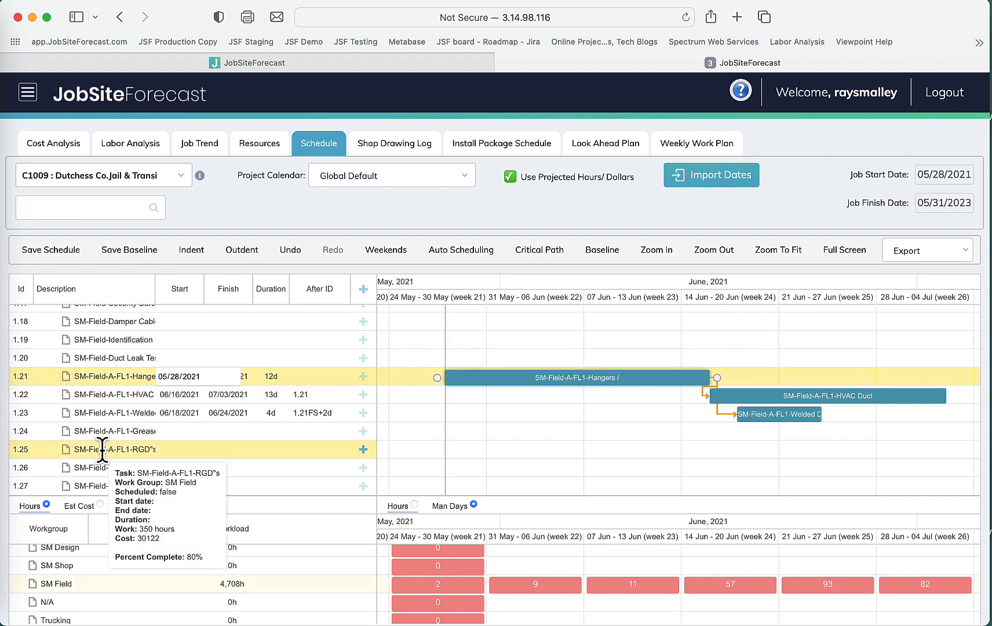
{"action": "left_click", "coordinate": [102, 449], "text": "shift"}
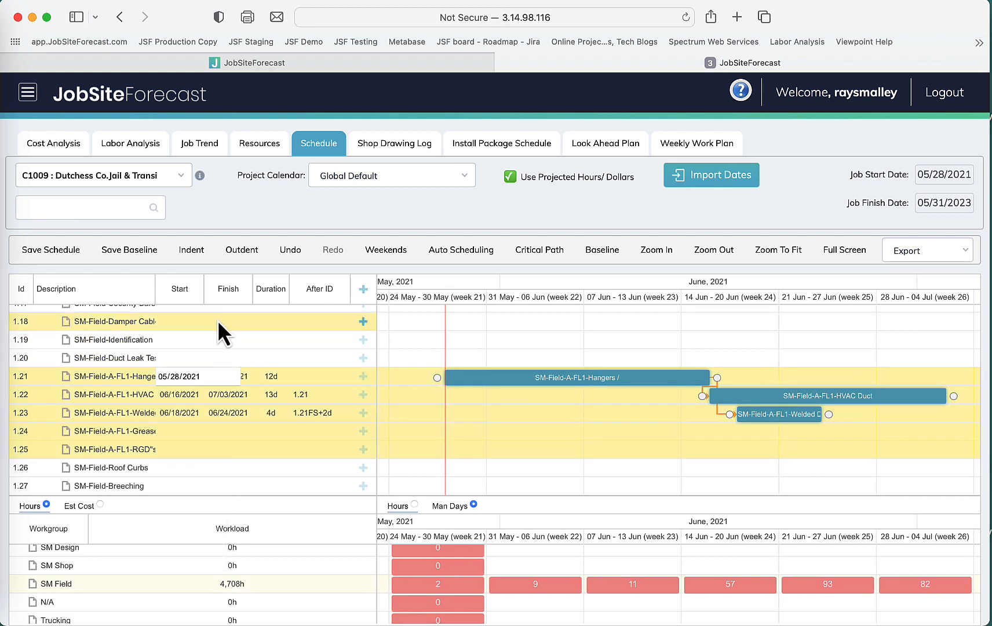
{"action": "left_click", "coordinate": [196, 259]}
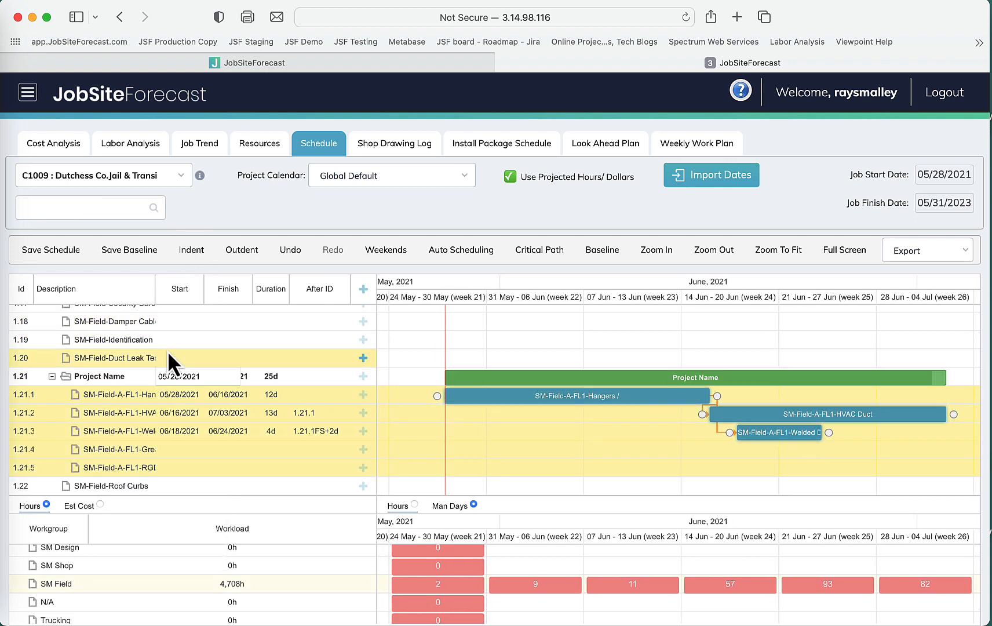
Rename the new summary task to Floor 1.
{"action": "left_click", "coordinate": [132, 376]}
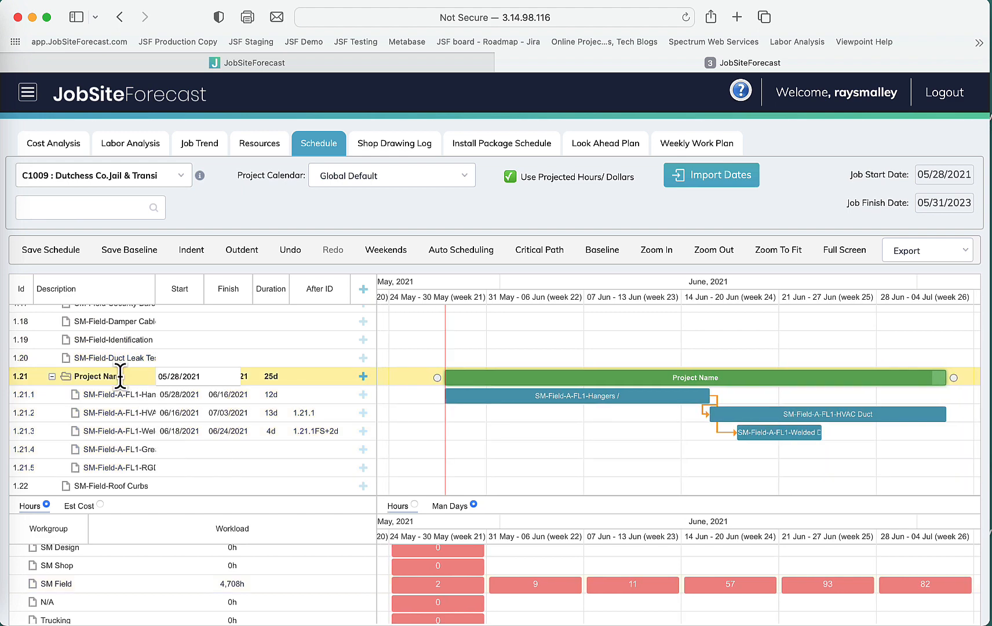
{"action": "double_click", "coordinate": [119, 376]}
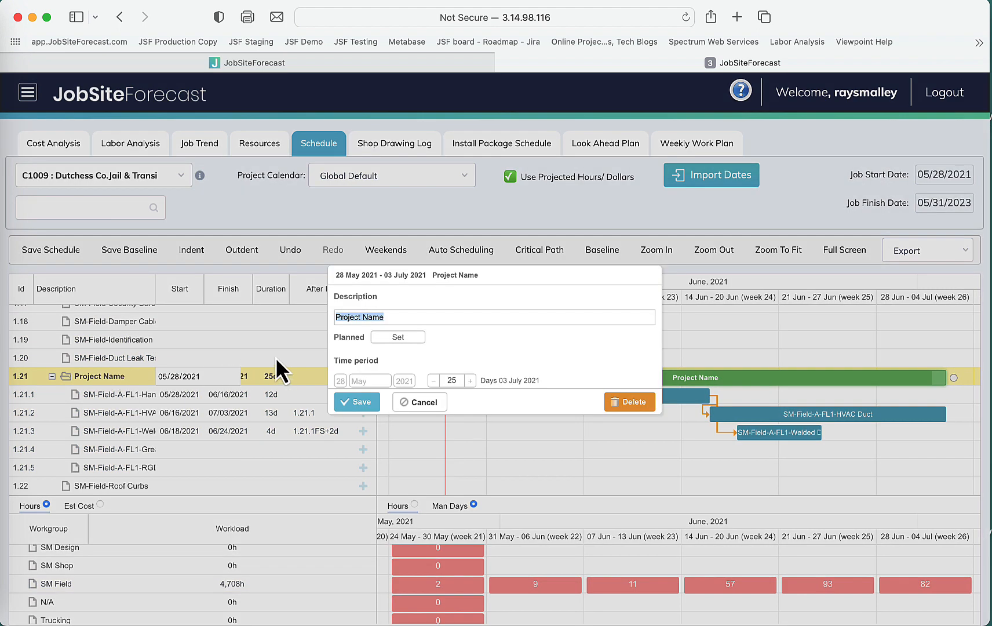
{"action": "type", "text": "Floor 1"}
{"action": "left_click", "coordinate": [358, 403]}
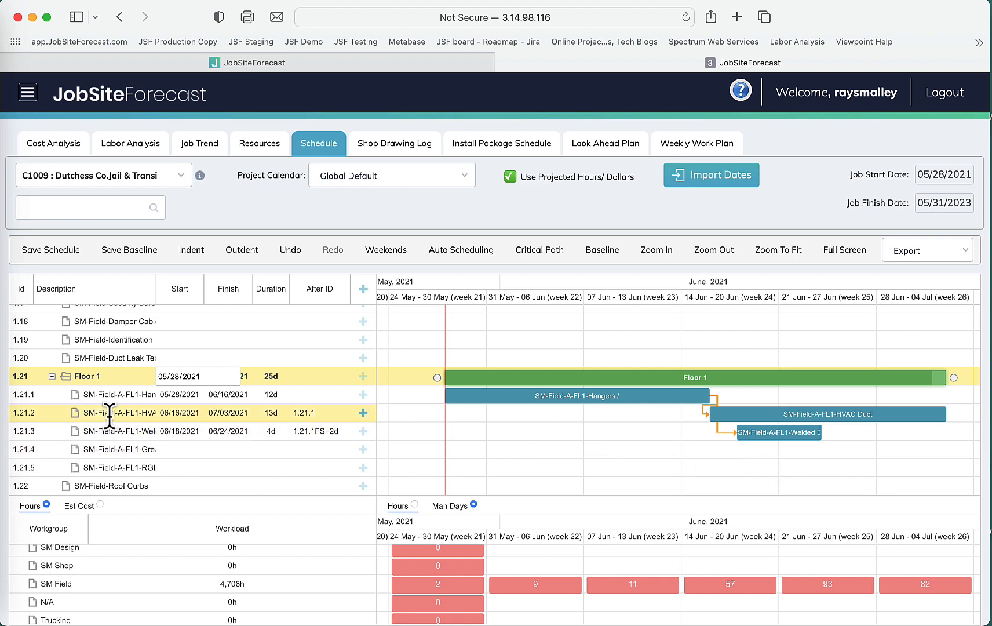
{"action": "scroll", "coordinate": [123, 388], "scroll_direction": "down", "scroll_amount": 2}
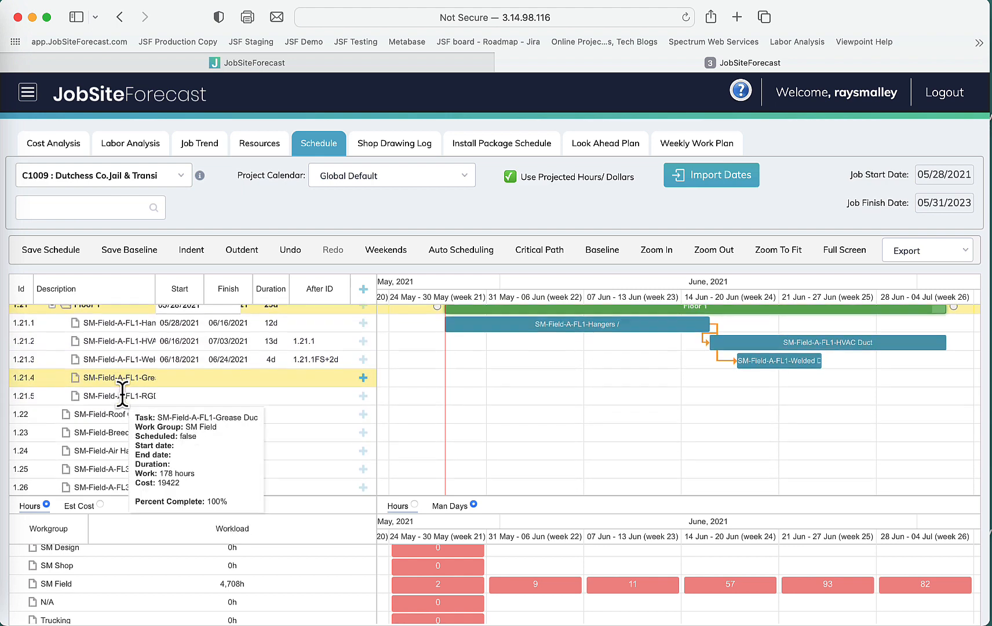
{"action": "mouse_move", "coordinate": [124, 464]}
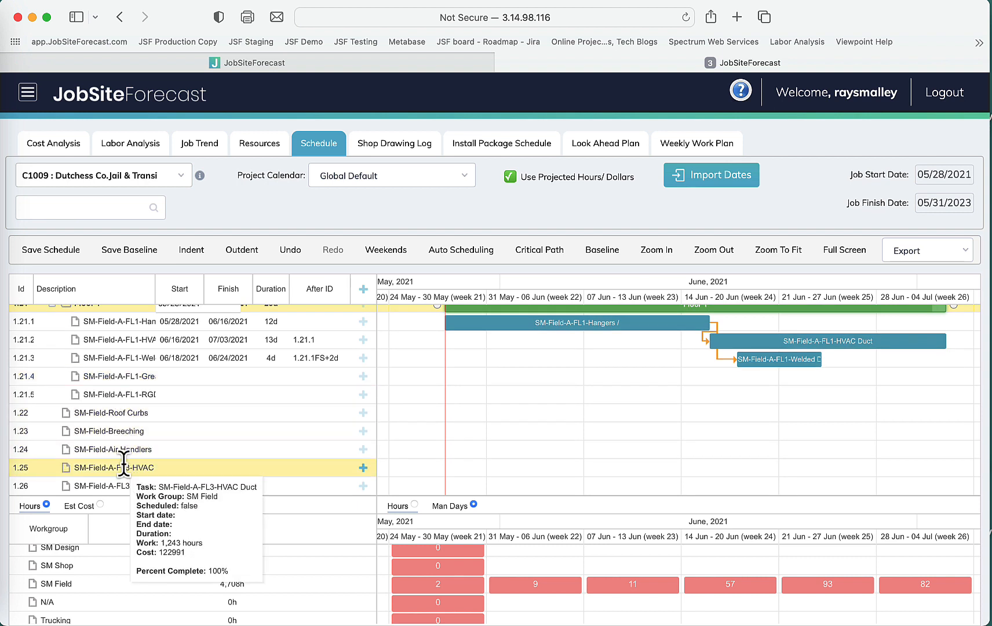